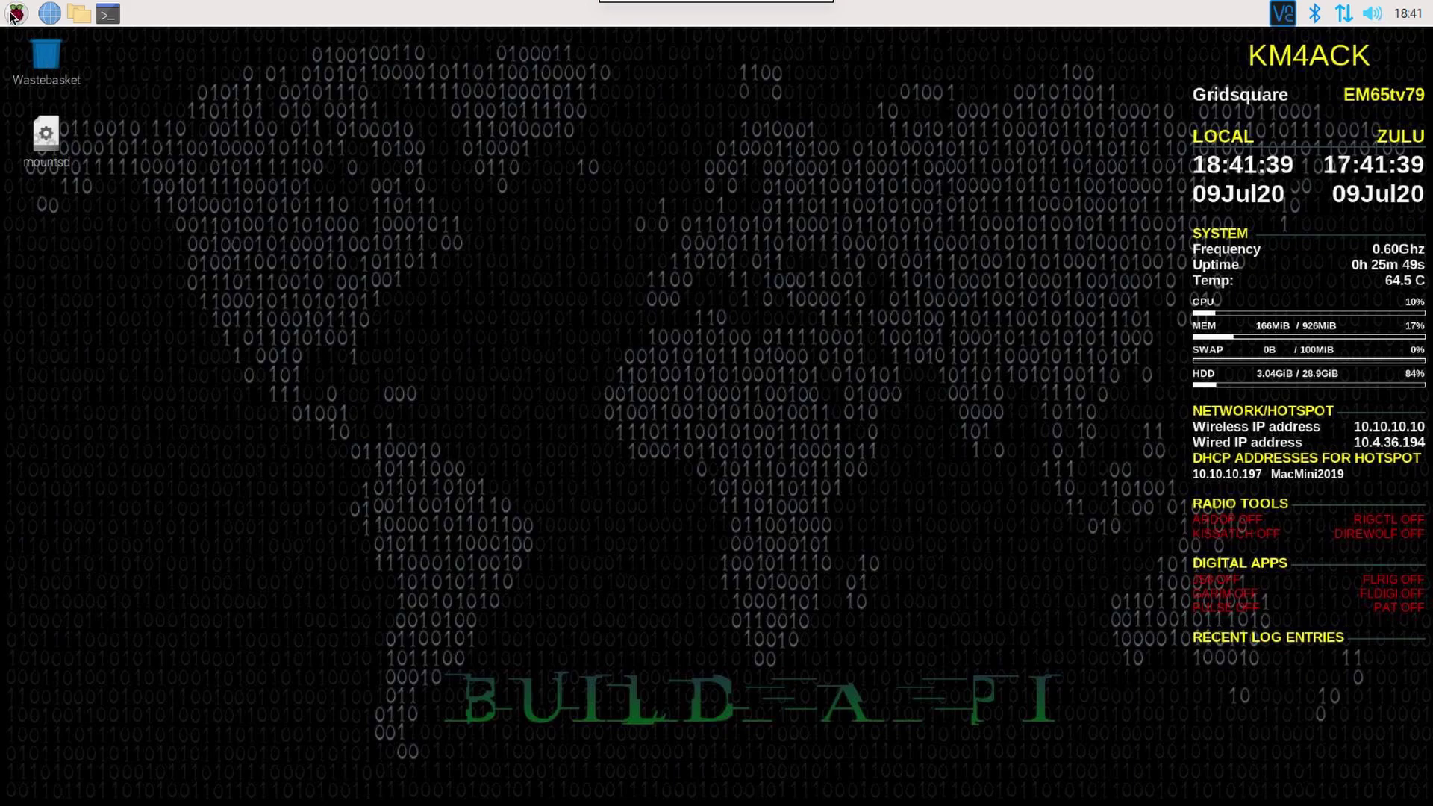
Step: In Raspberry Pi Configuration, confirm VNC is Enabled on the Interfaces tab and accept with OK
click(16, 15)
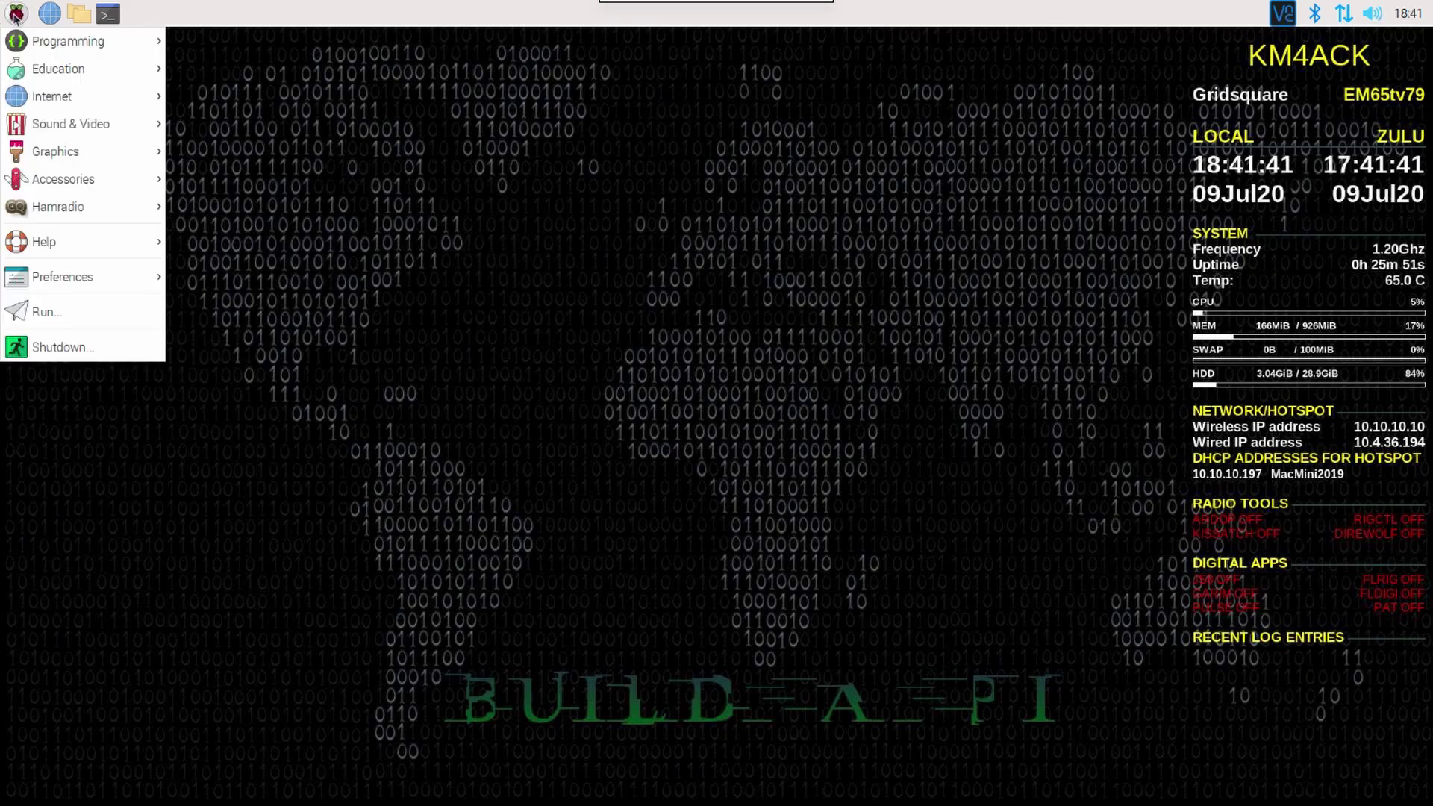
mouse_move(107, 282)
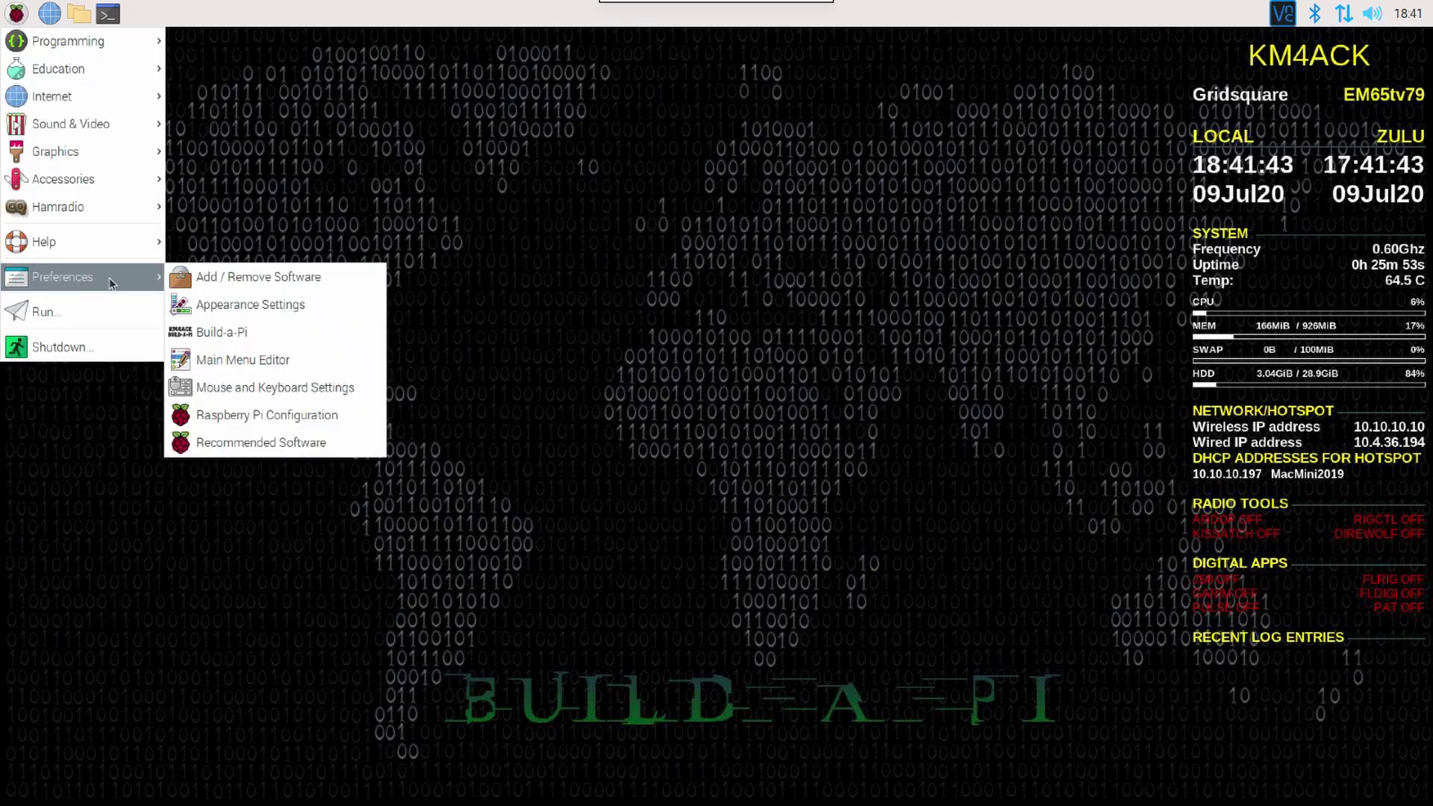
click(263, 416)
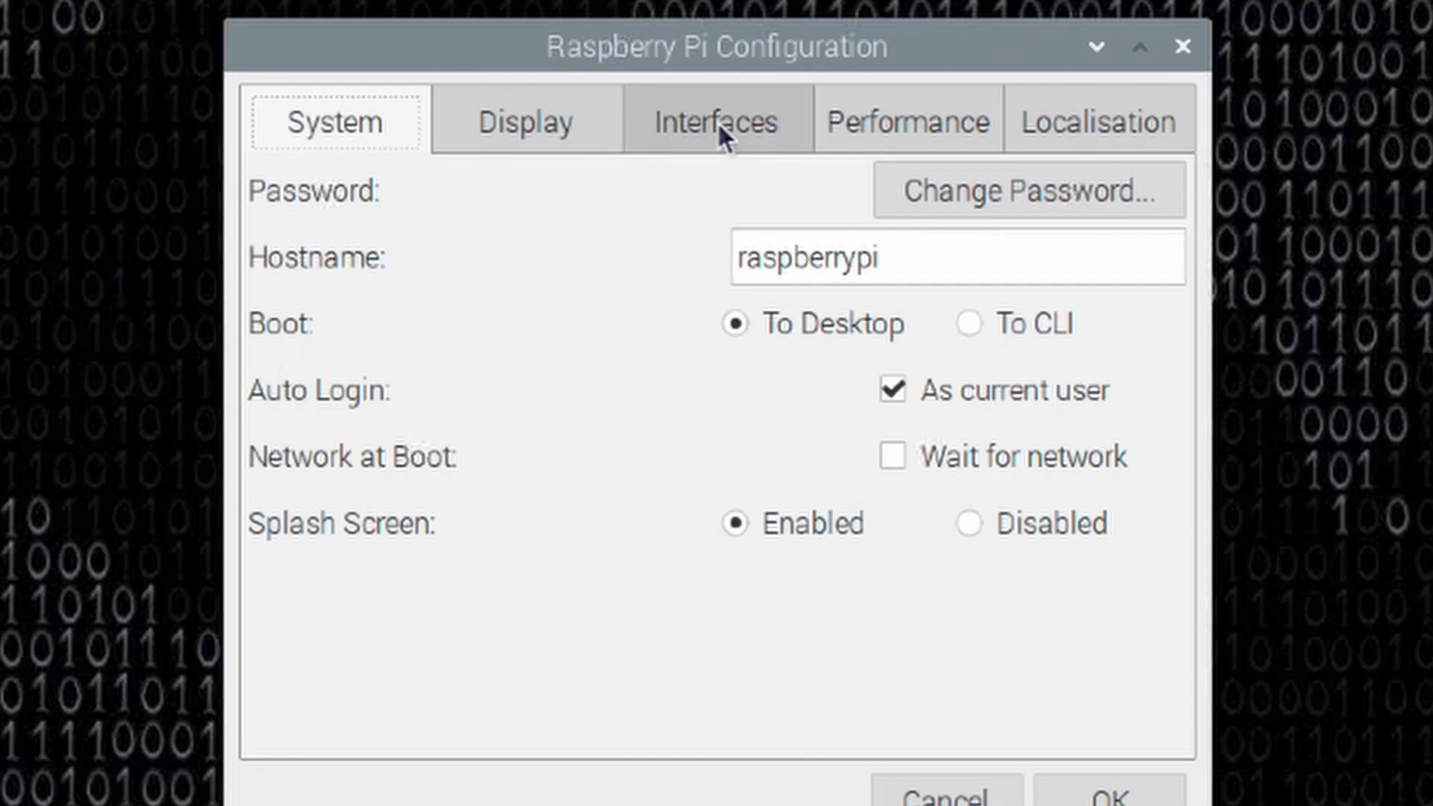
click(709, 116)
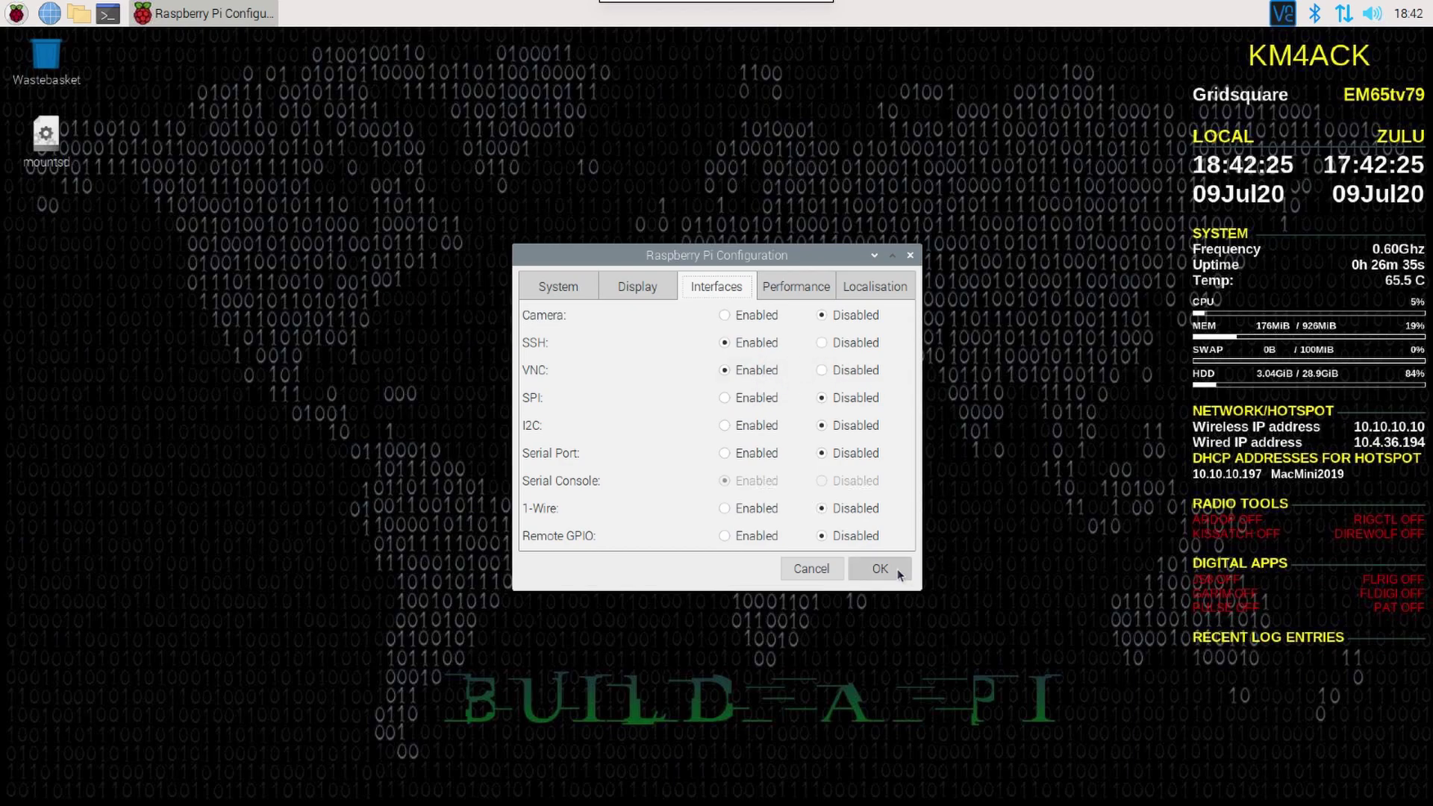
click(897, 569)
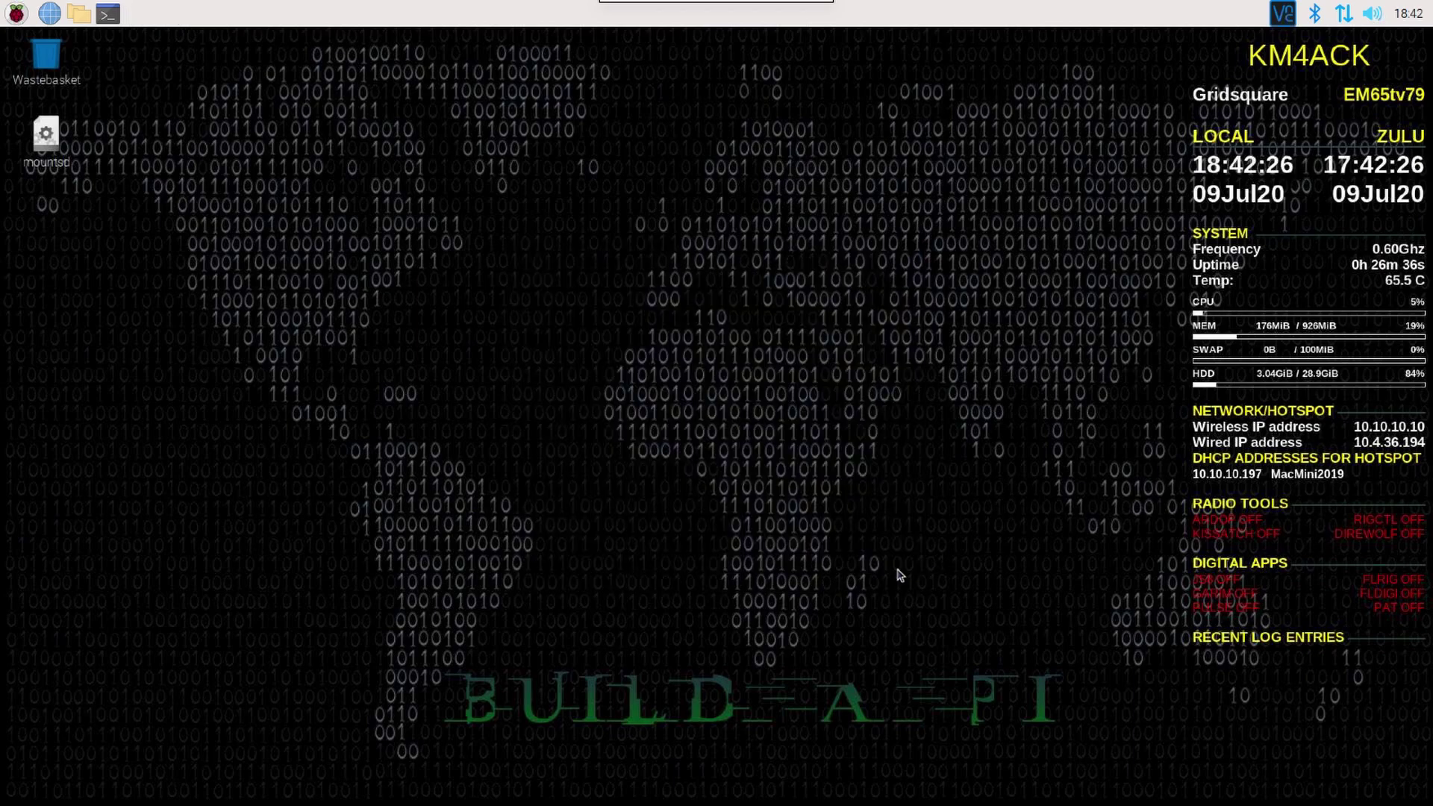
Step: Run sudo raspi-config in a new LXTerminal window
click(107, 14)
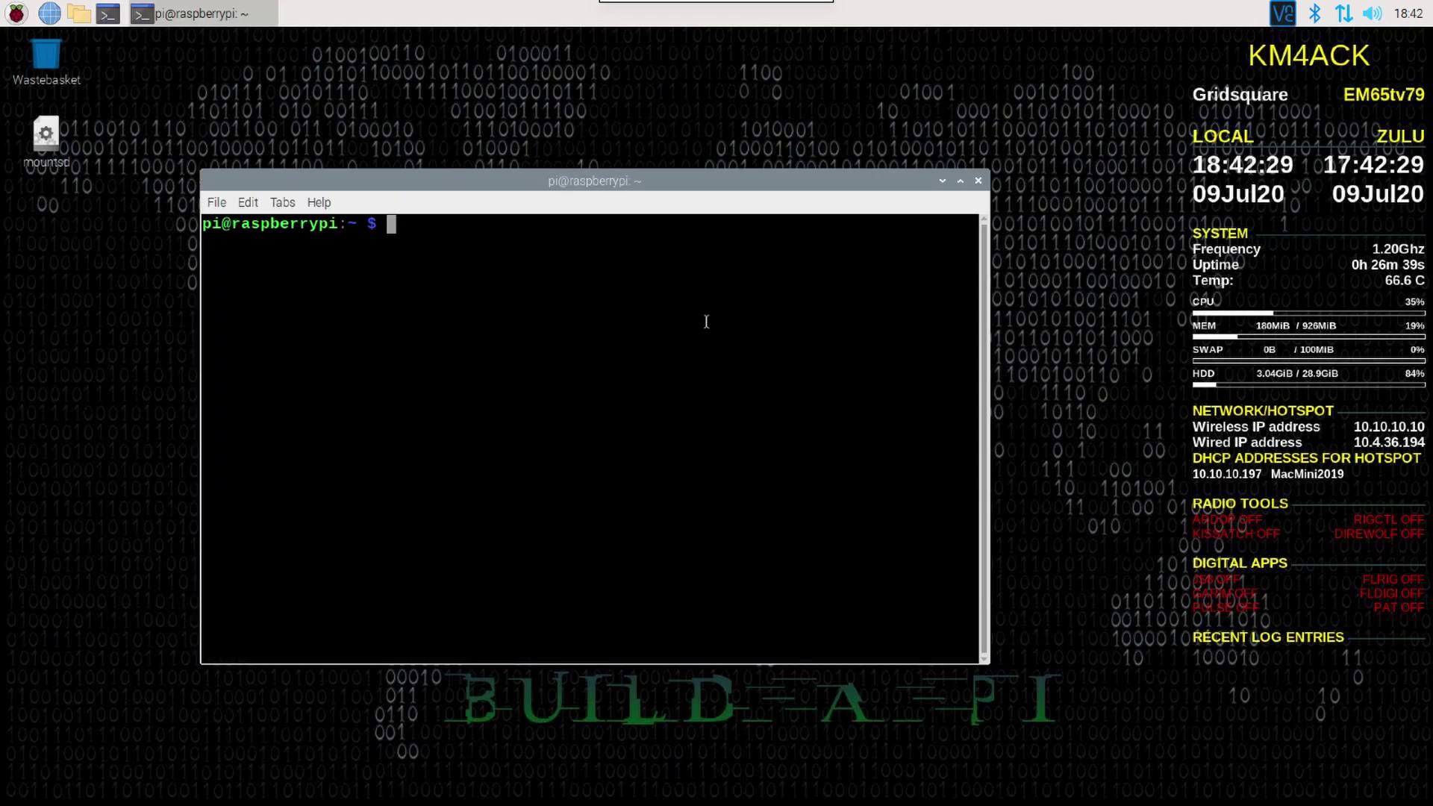
text(sudo rasp)
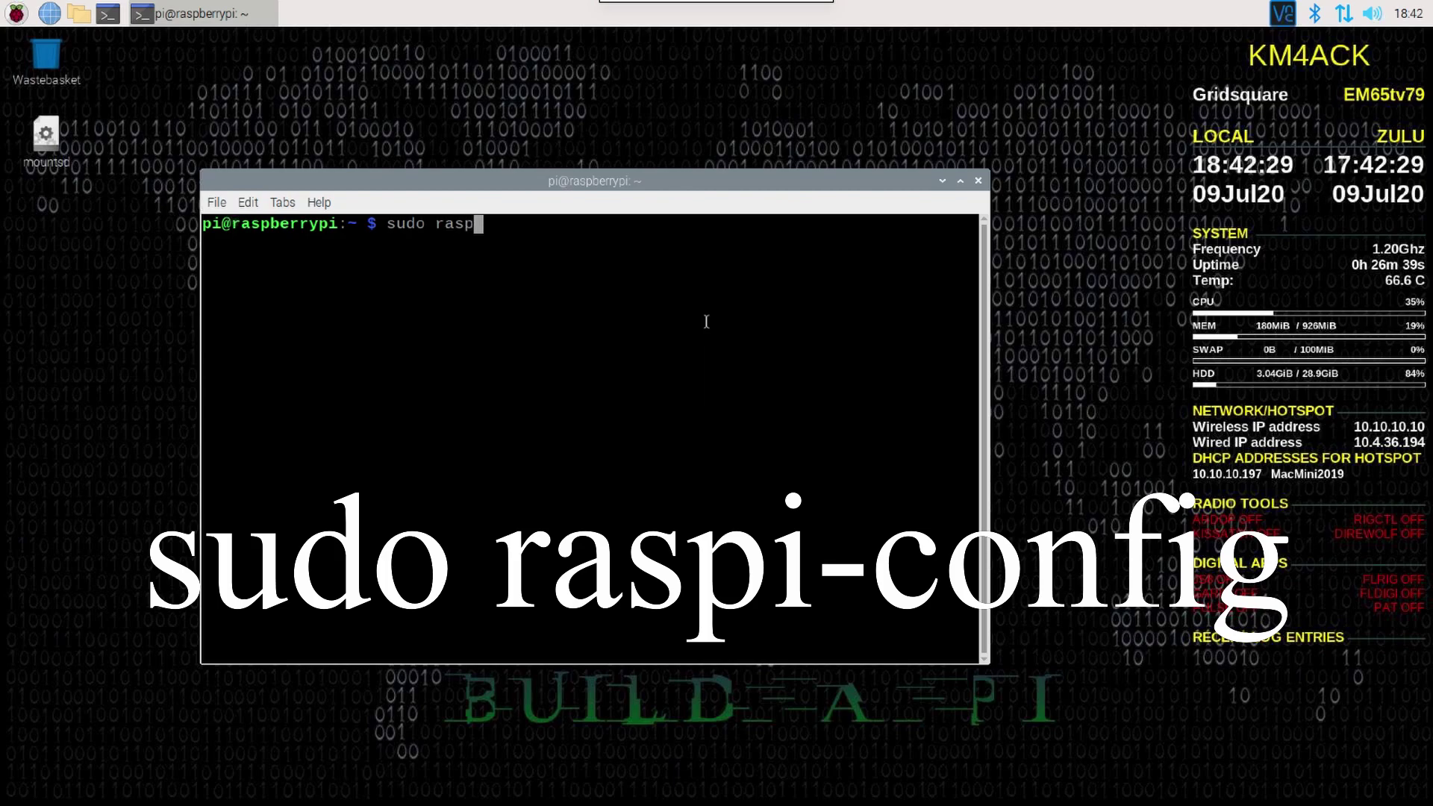
text(i-config)
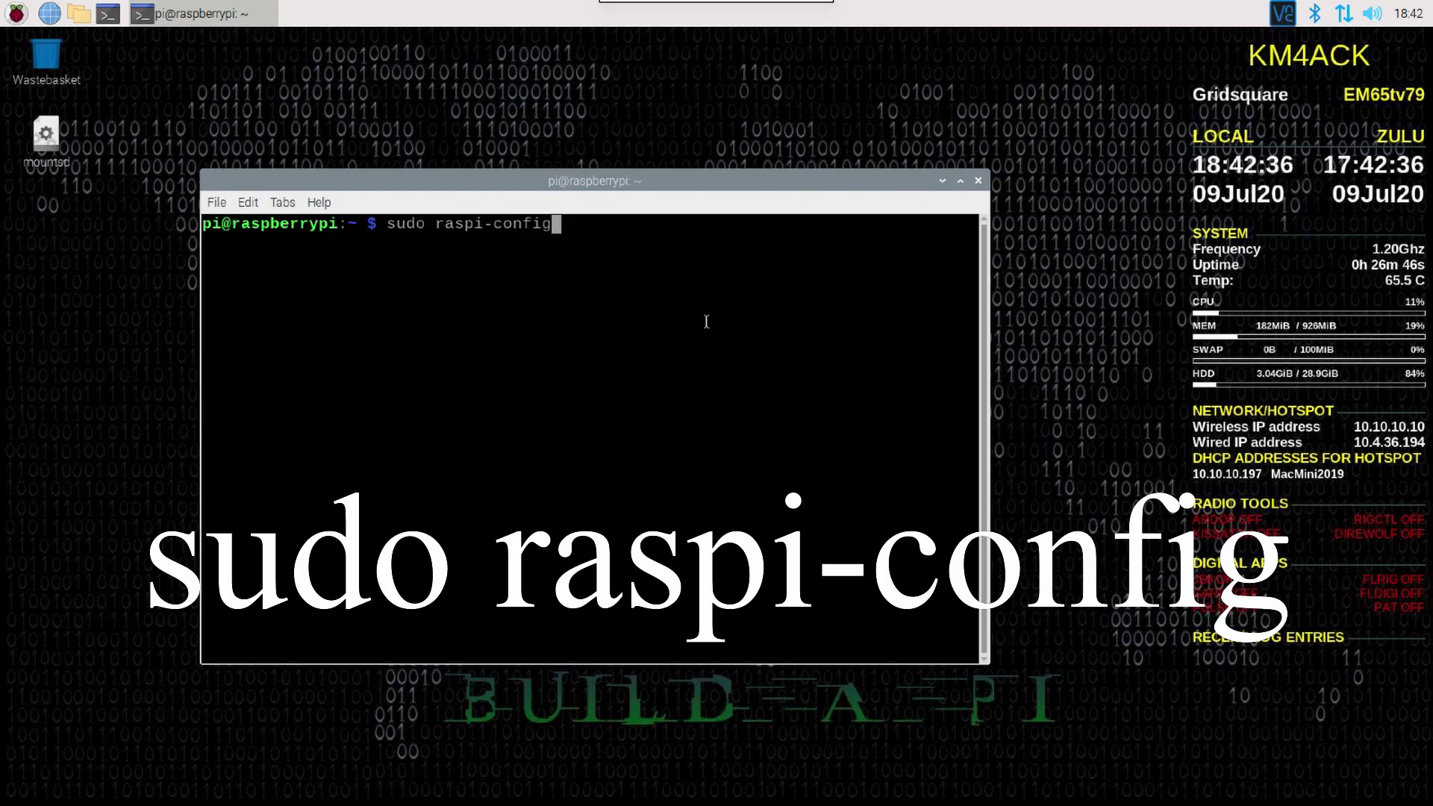
key(Return)
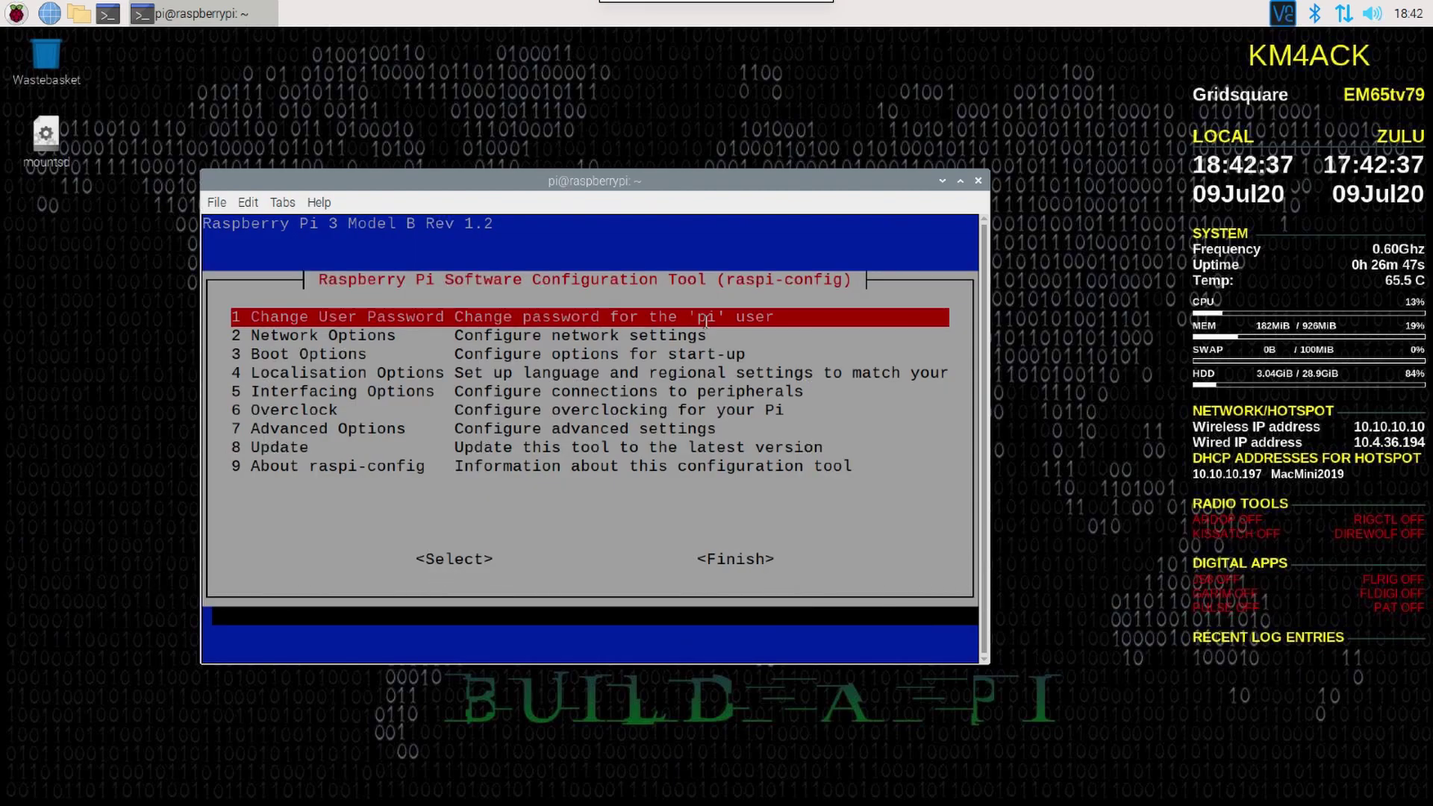
Step: Move to 5 Interfacing Options in raspi-config and open its peripheral list
drag(612, 180, 705, 174)
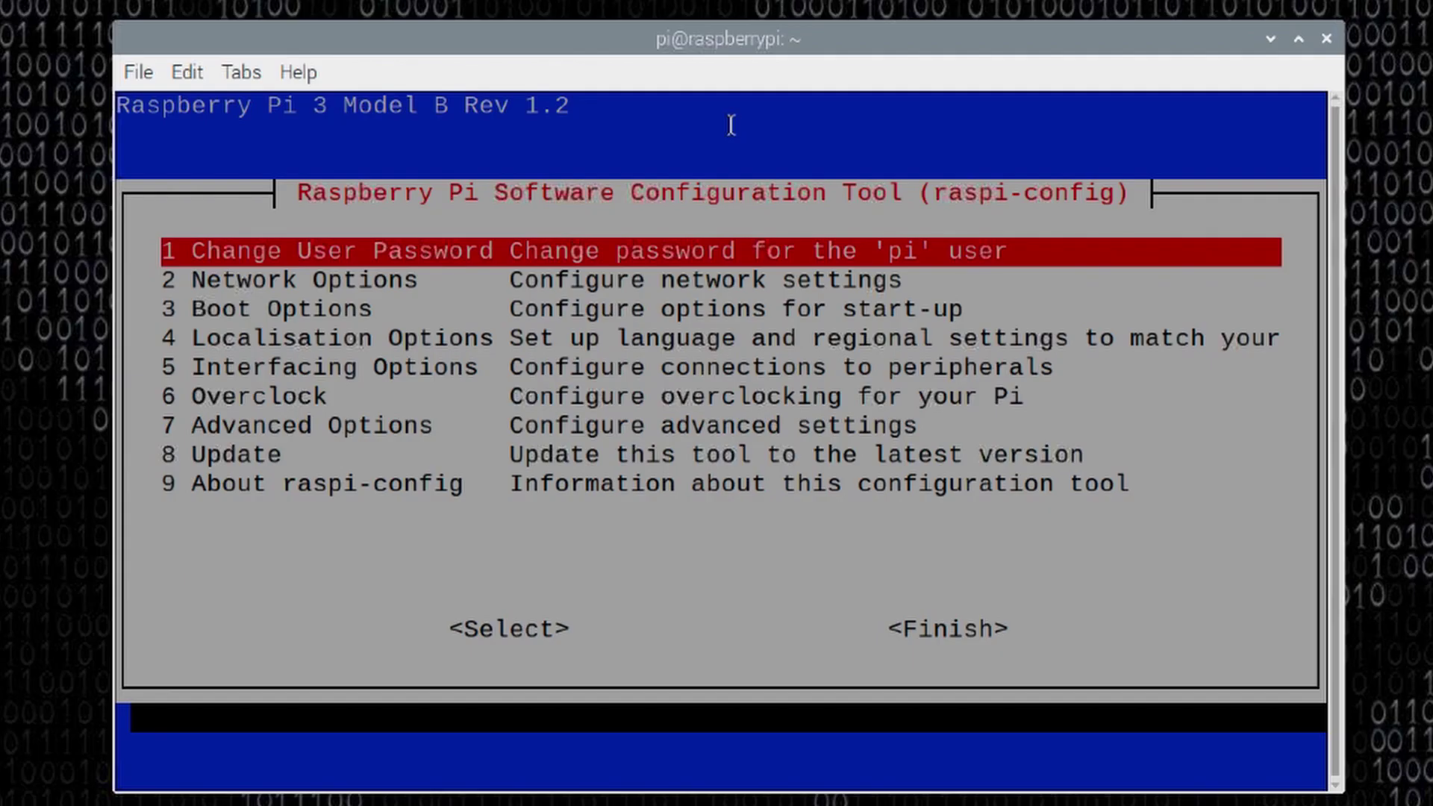
key(Down)
key(Down)
key(Down)
key(Down)
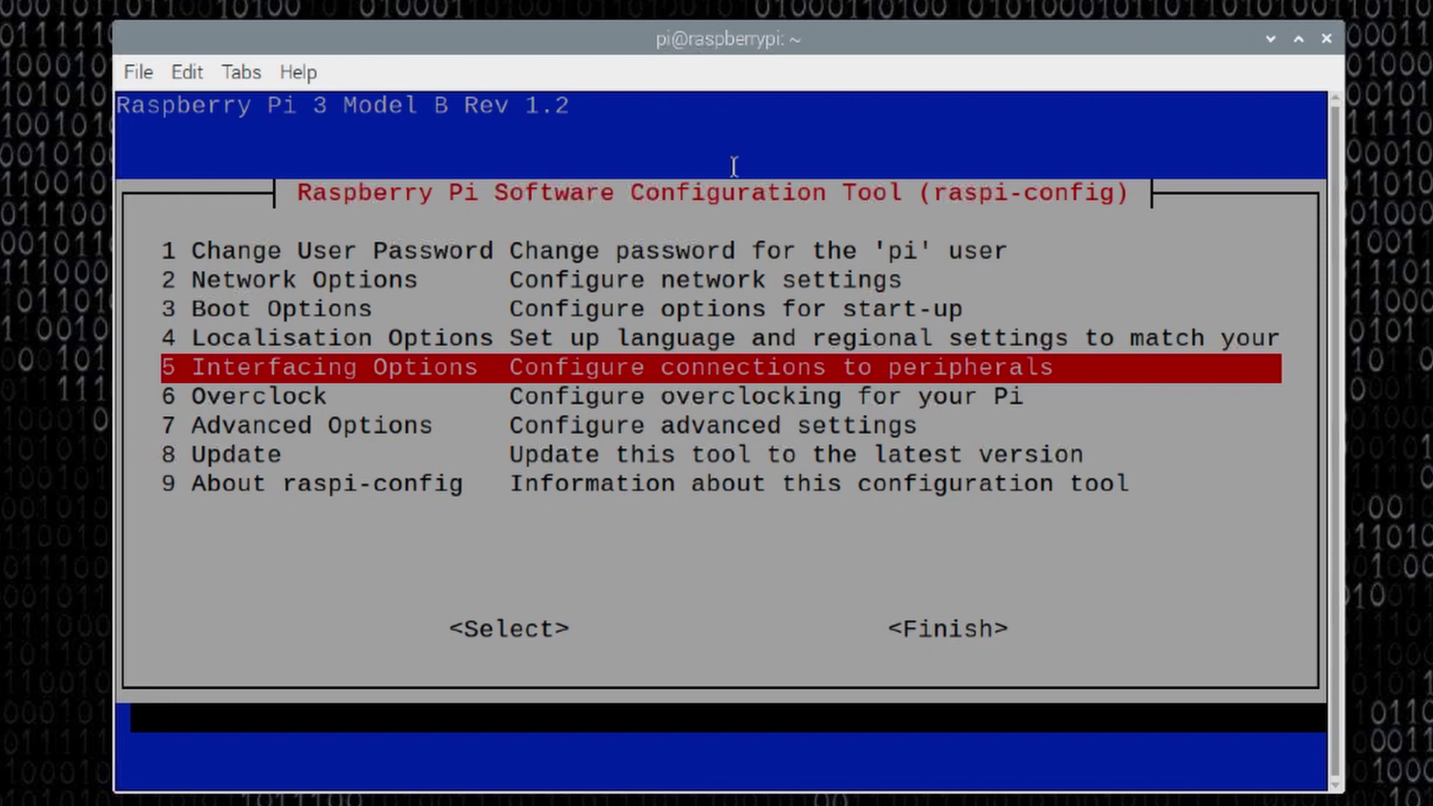
triple_click(665, 246)
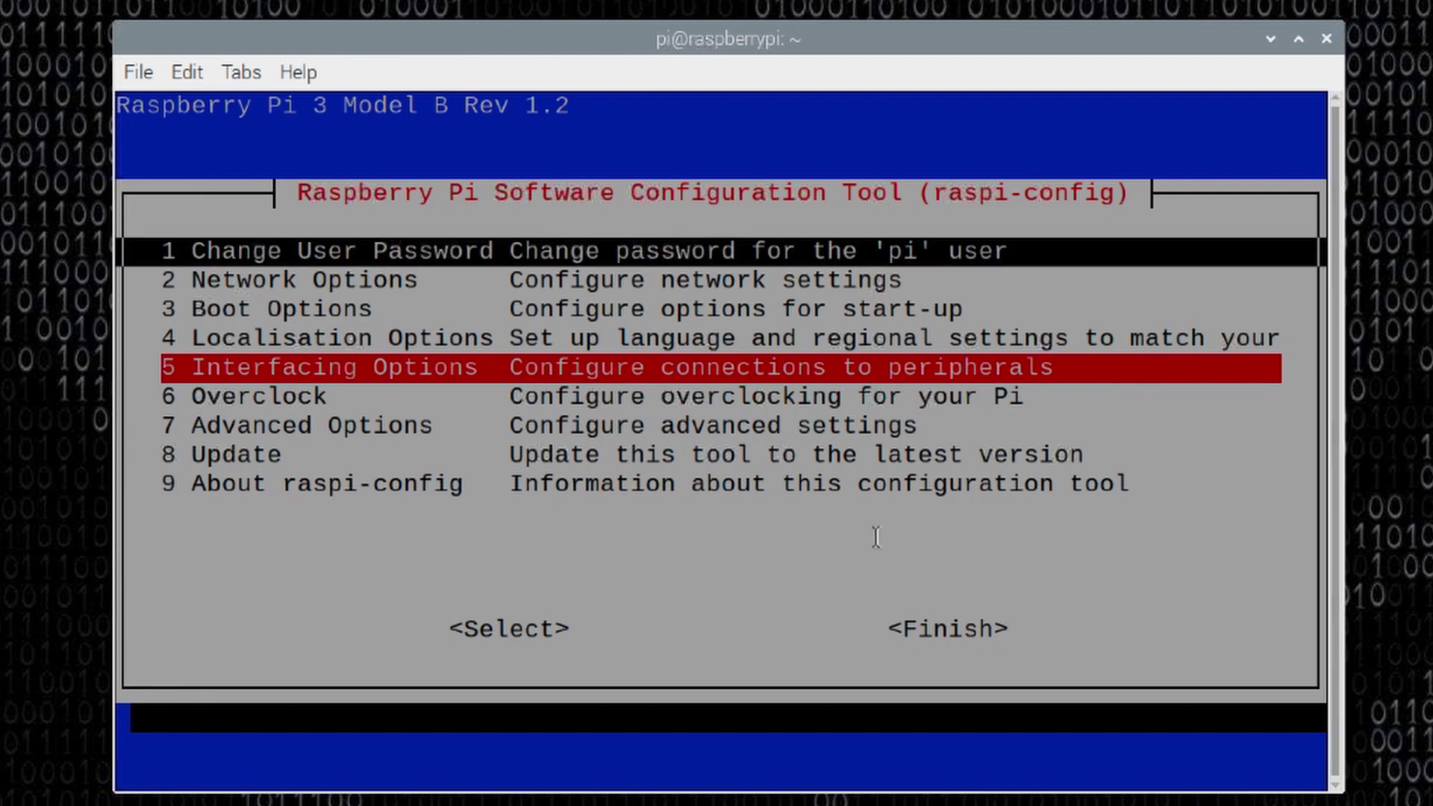
click(946, 629)
click(753, 568)
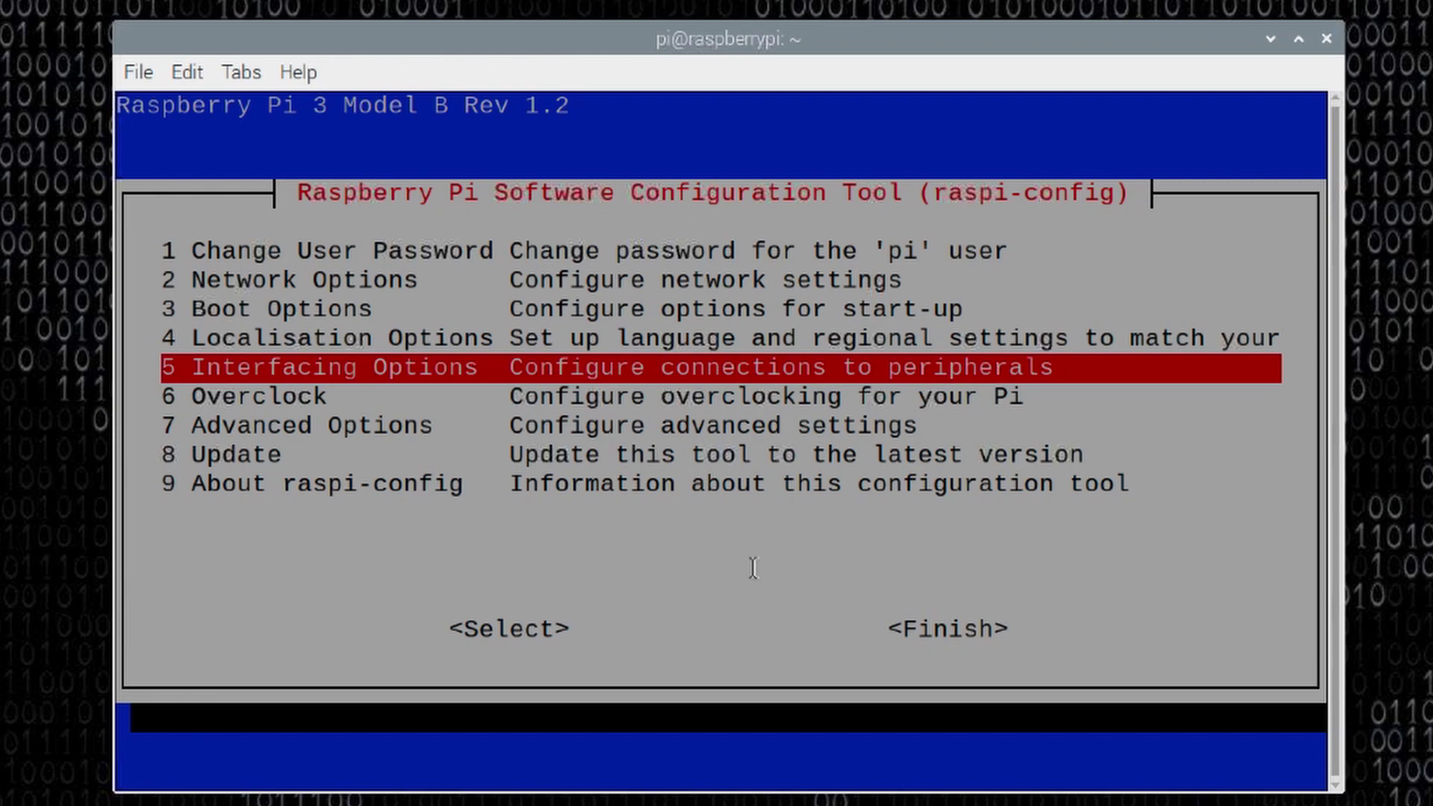
key(Return)
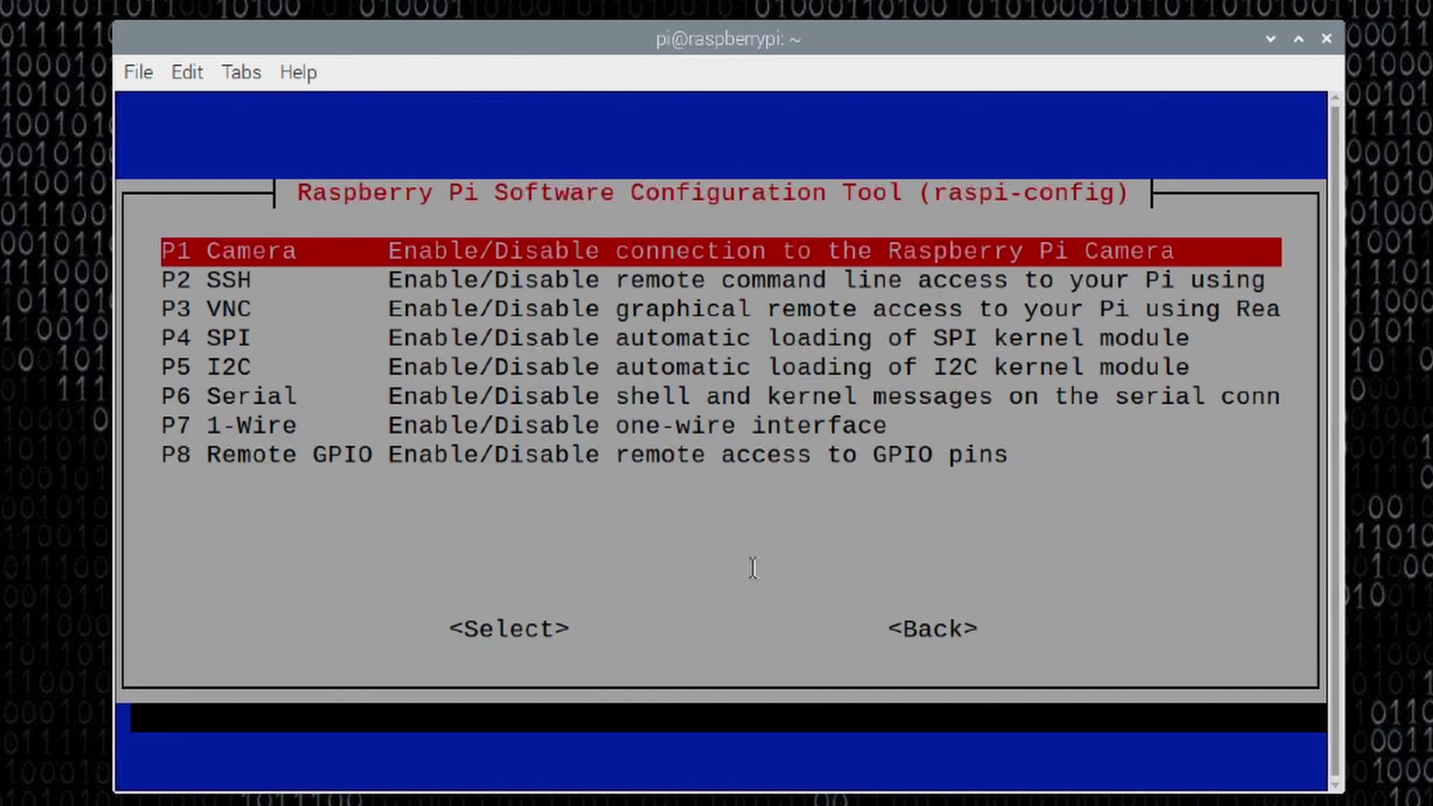
Step: Enable the VNC Server via P3 VNC, acknowledge it, then Finish to exit raspi-config
key(Down)
key(Down)
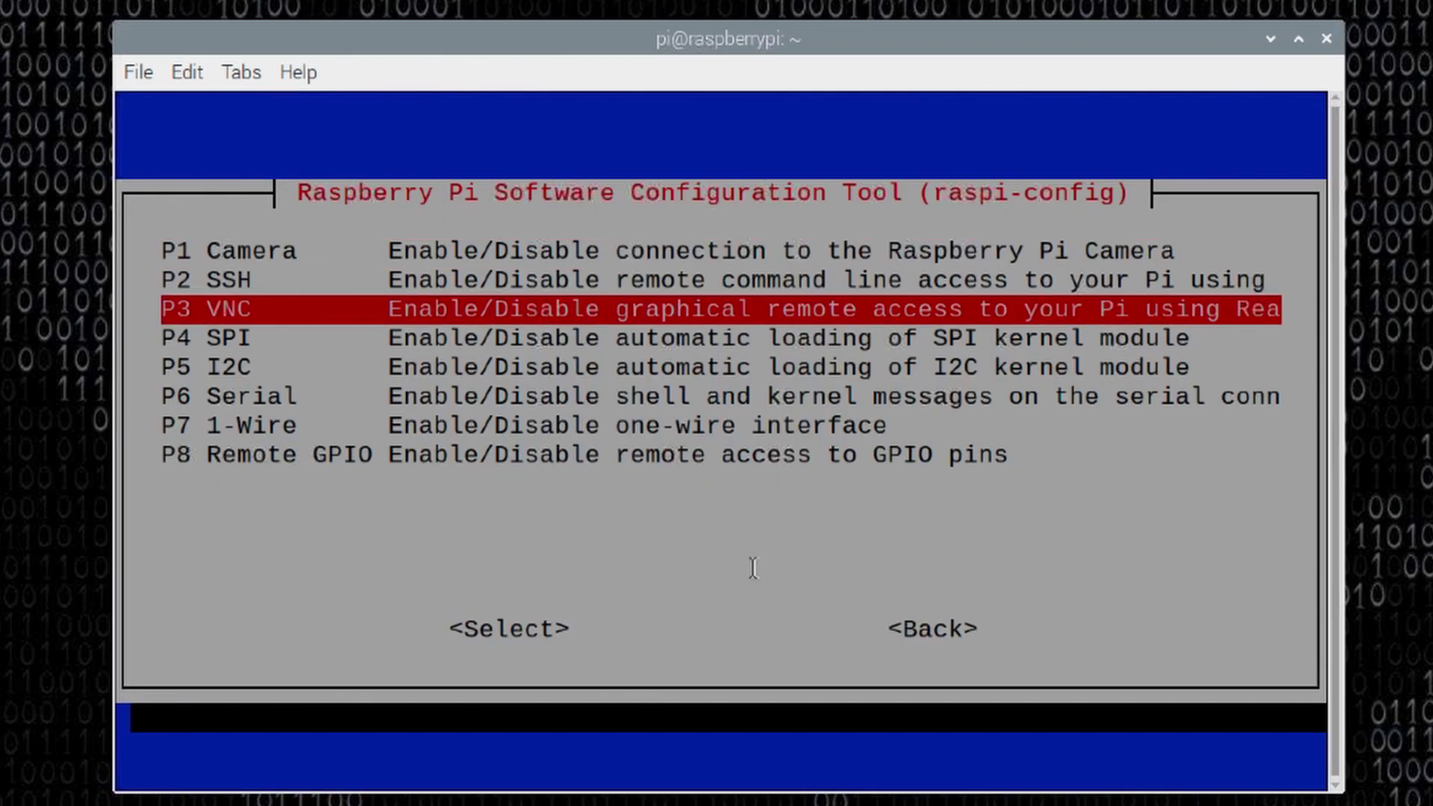
key(Return)
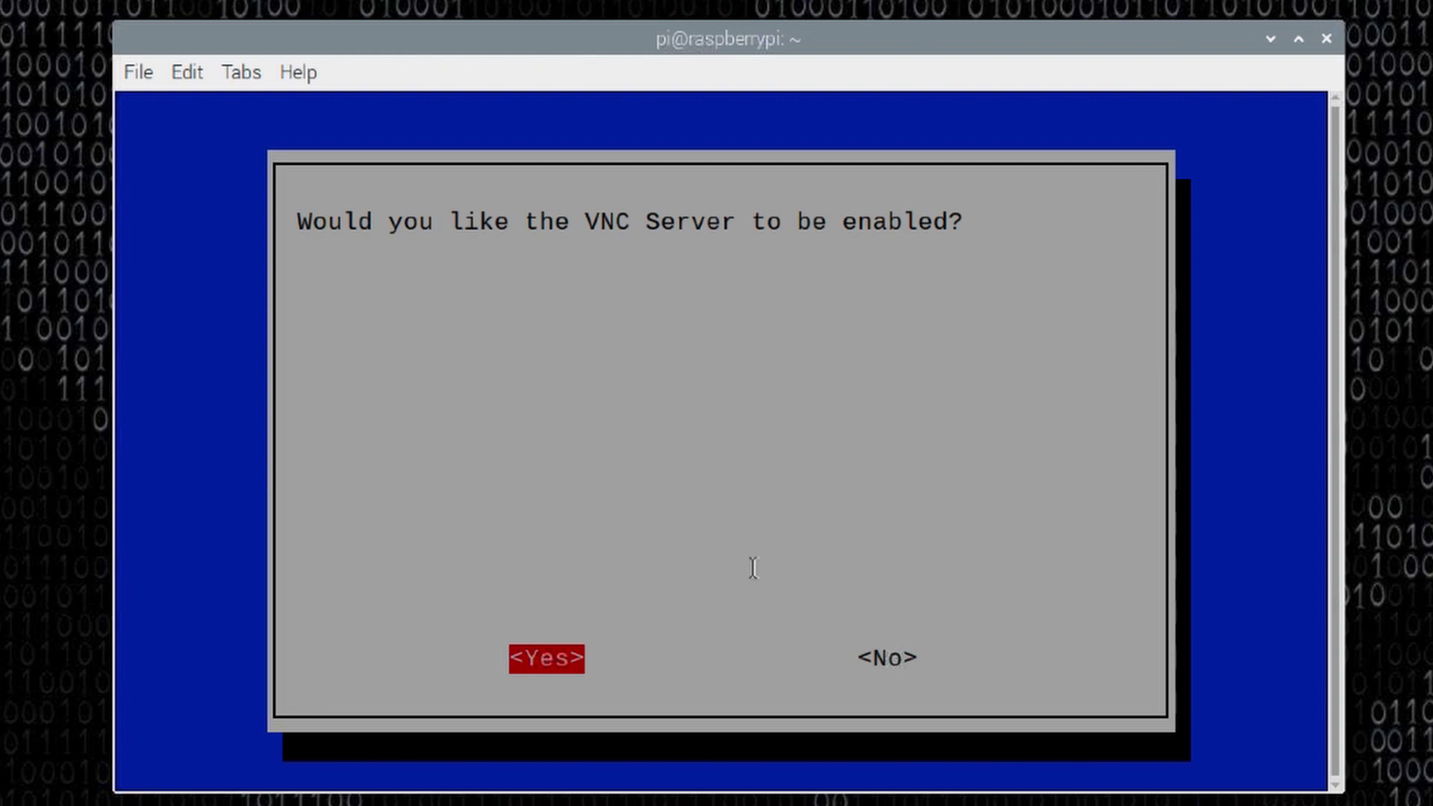
key(Right)
key(Left)
key(Return)
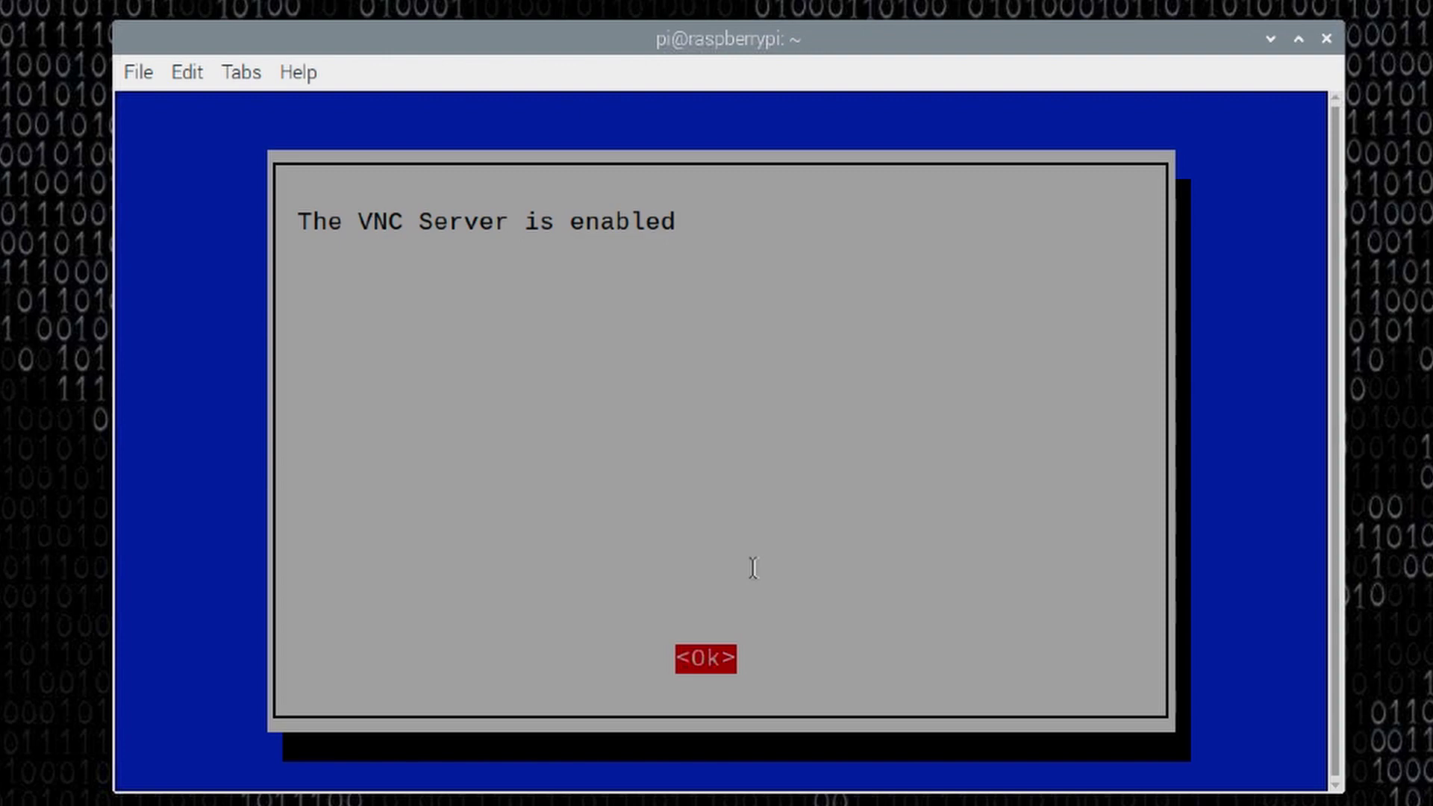
key(Return)
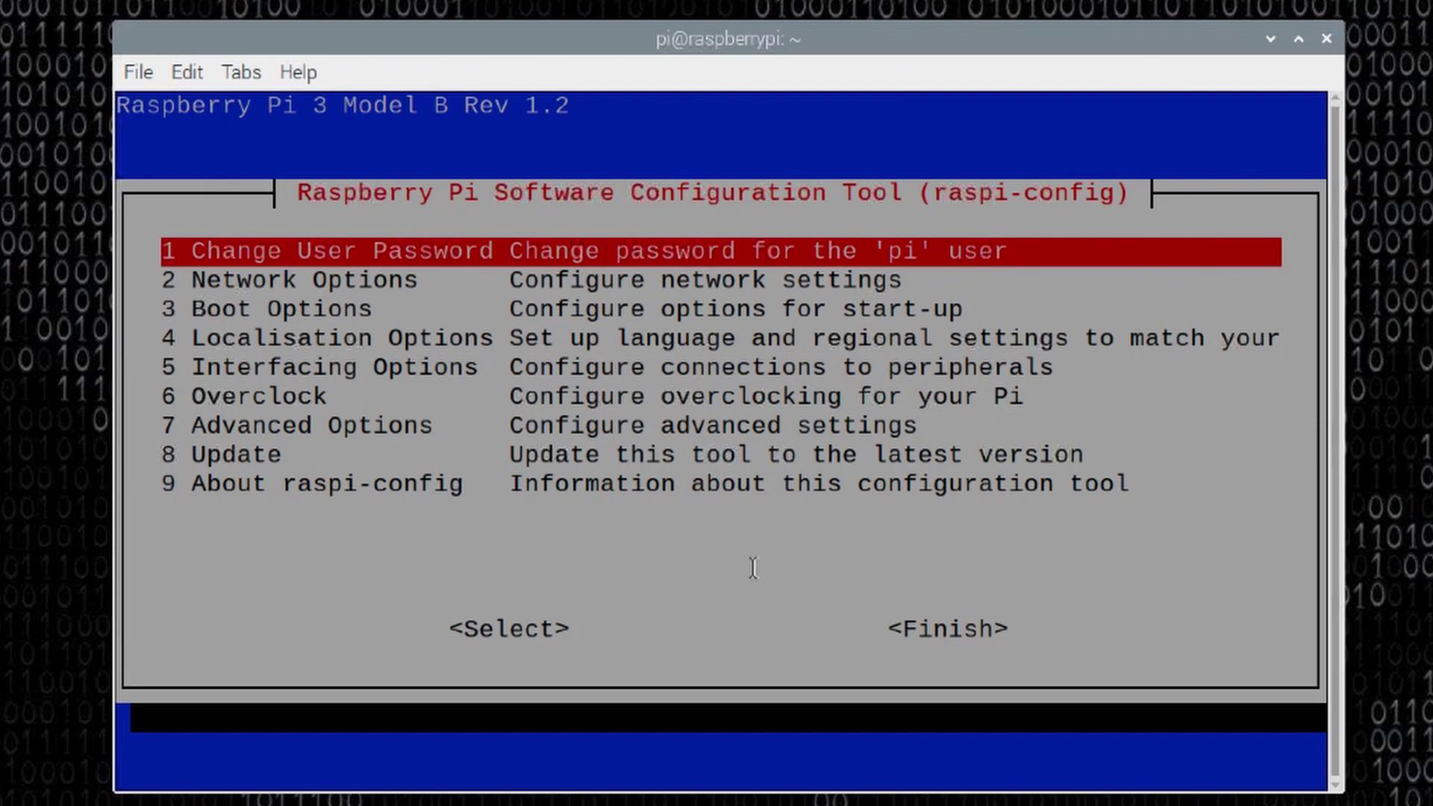
key(Tab)
key(Tab)
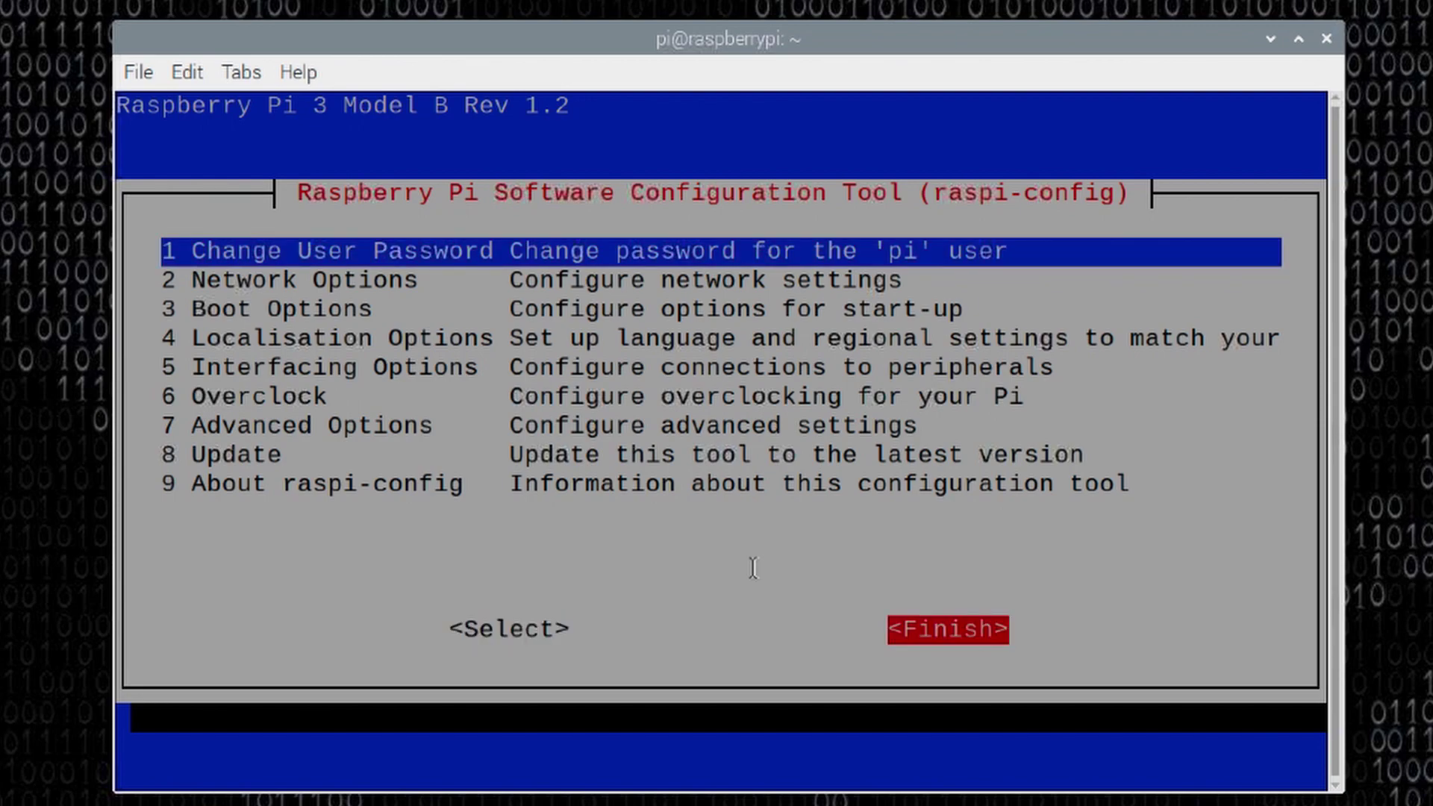
key(Return)
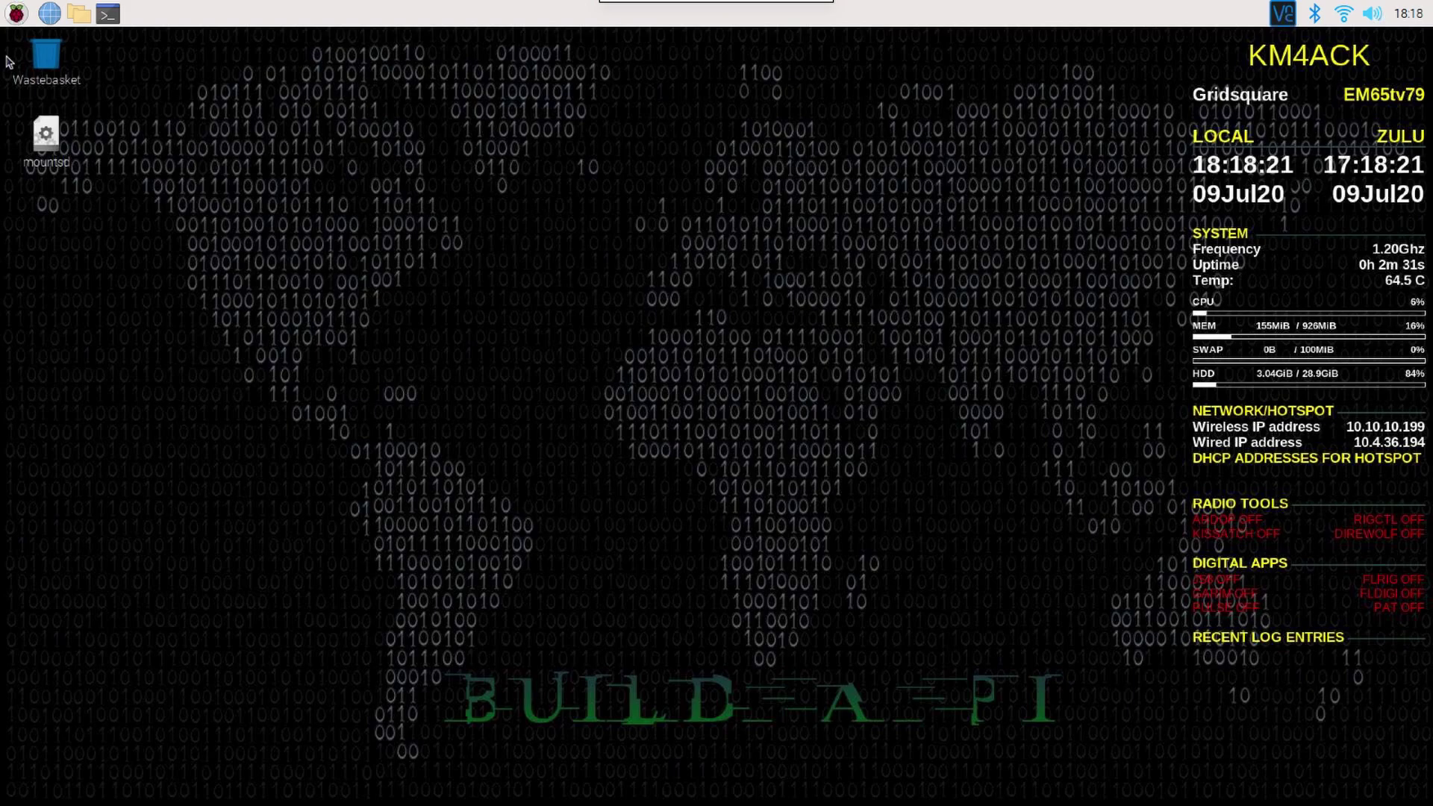
Step: Launch Hotspot Tools from the Hamradio section of the Raspberry menu
click(16, 14)
mouse_move(109, 207)
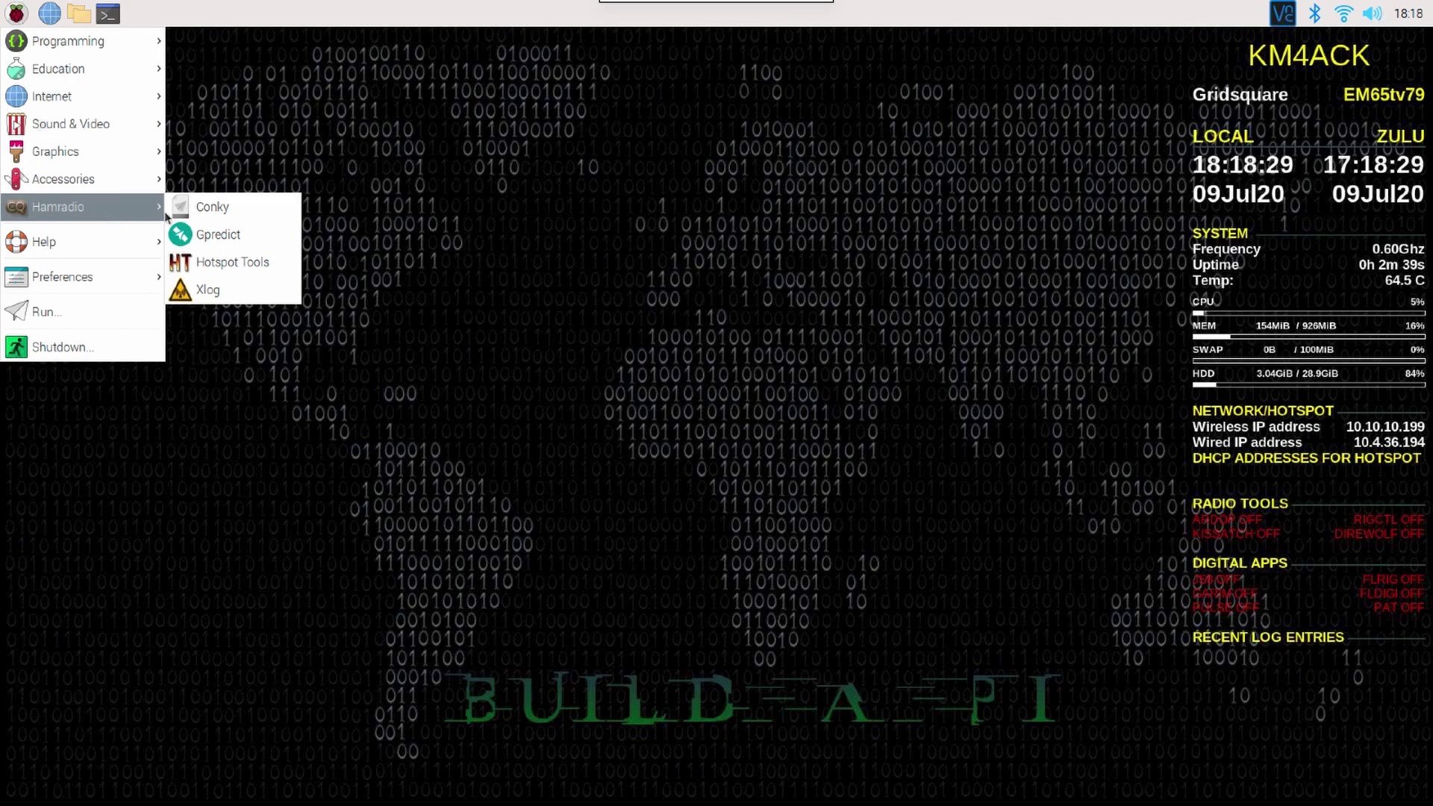
click(195, 262)
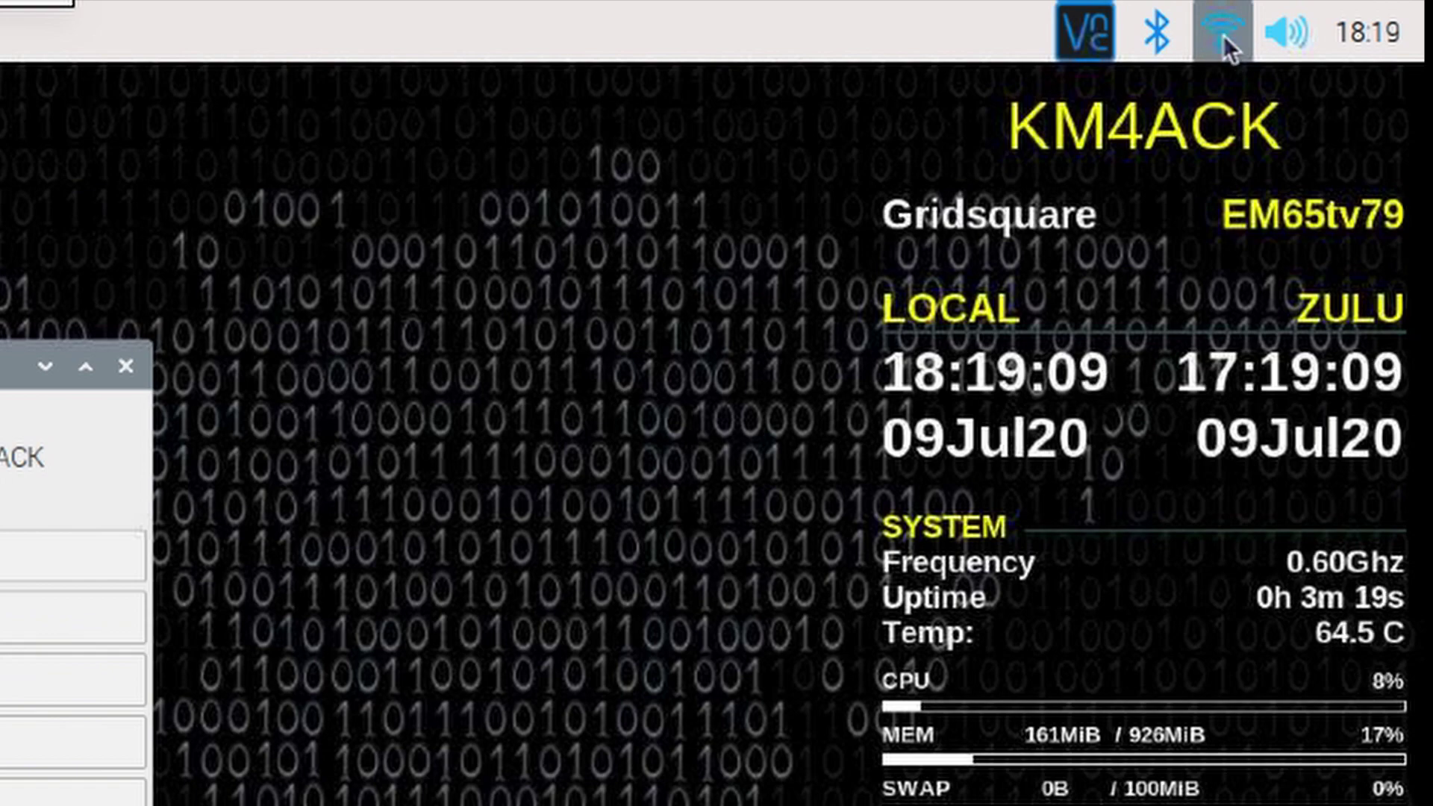
Step: Check the tray's list of available Wi-Fi networks twice, closing it each time
click(1222, 34)
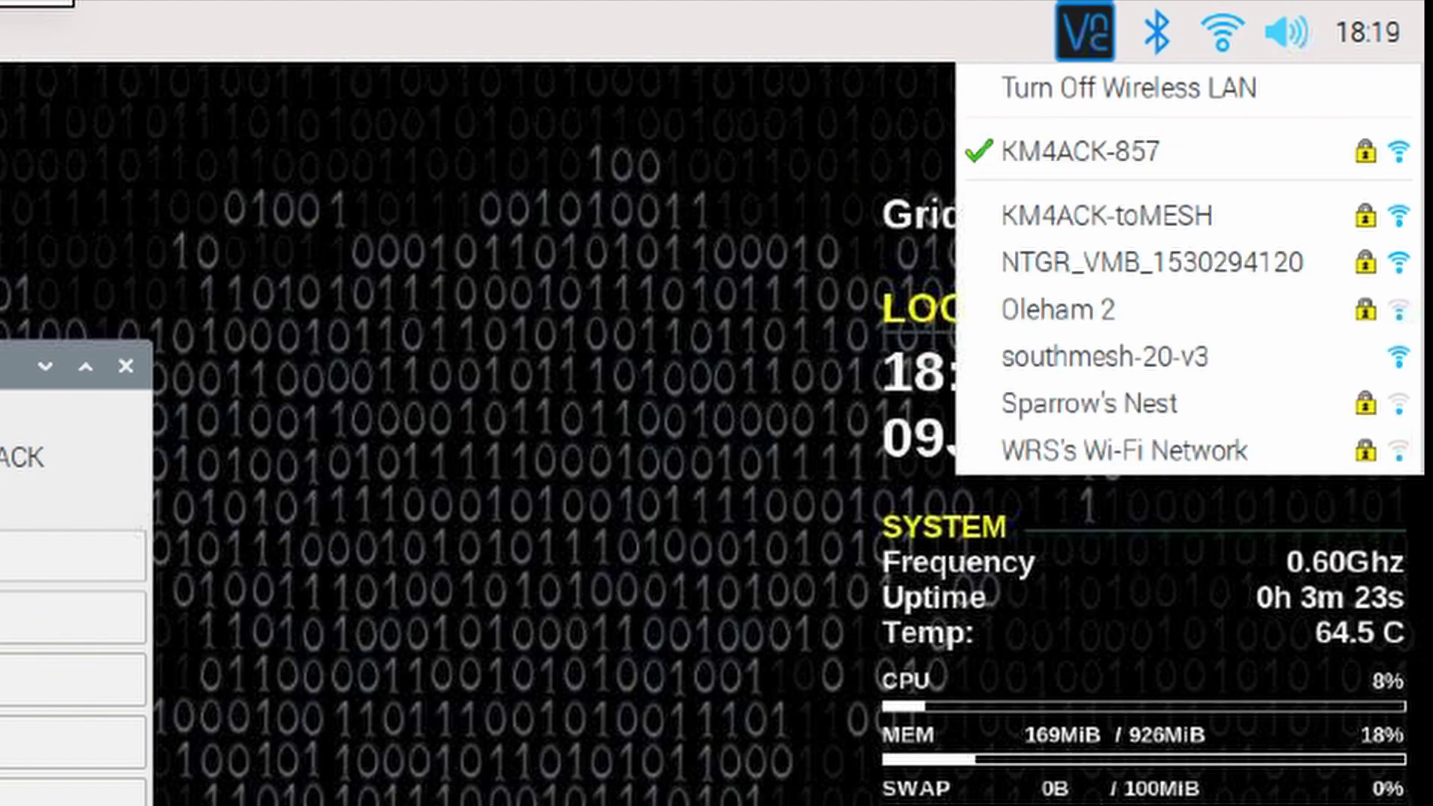
key(Escape)
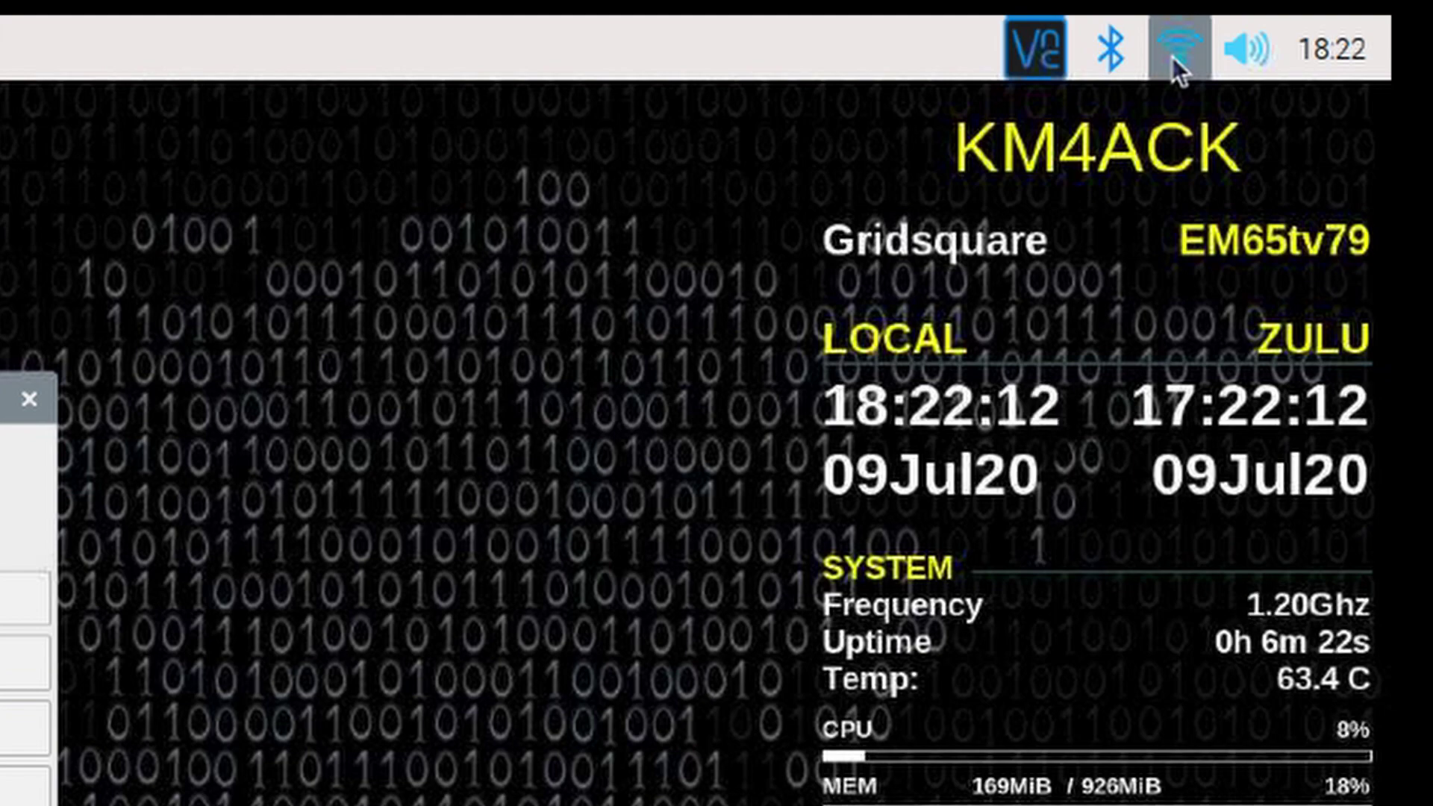
click(1170, 53)
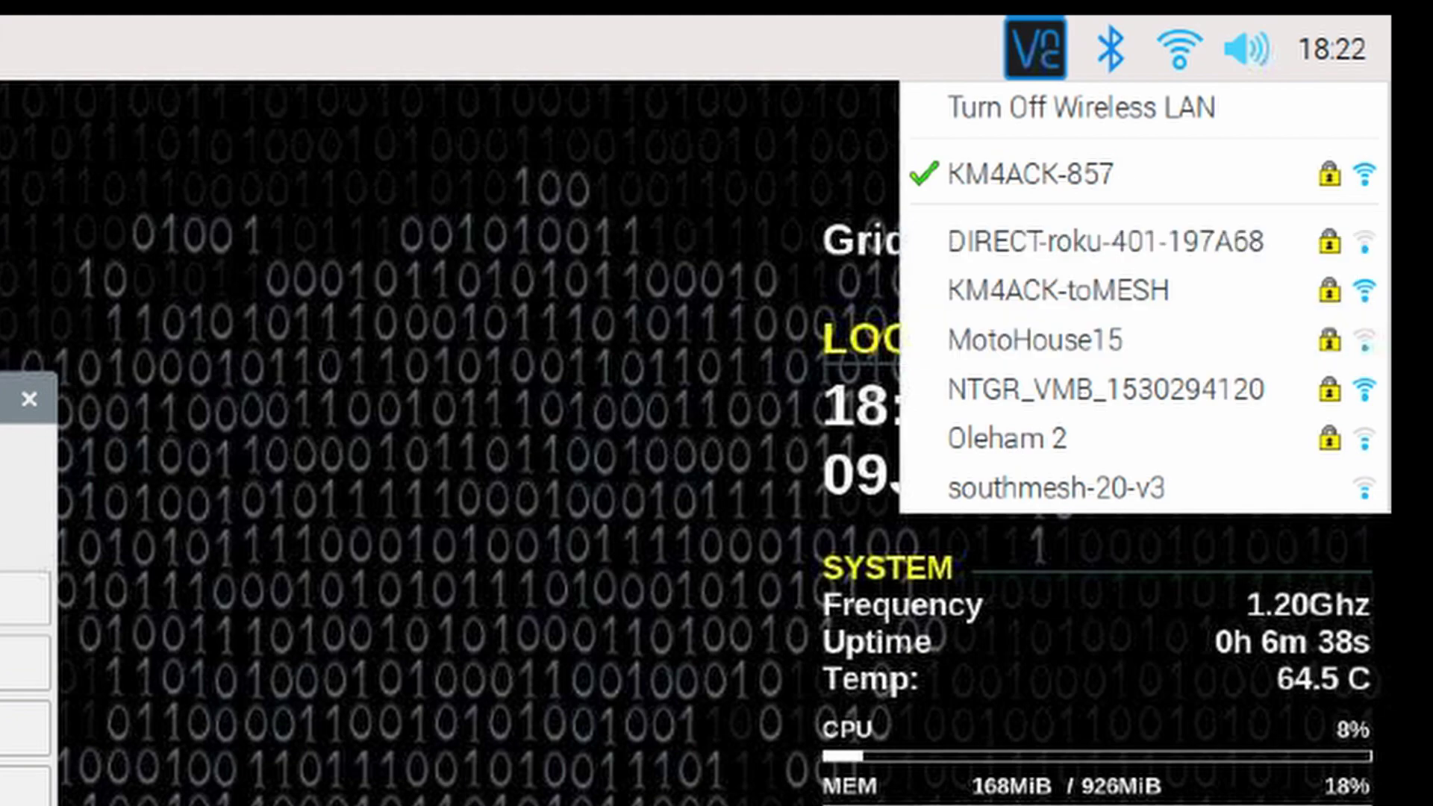
key(Escape)
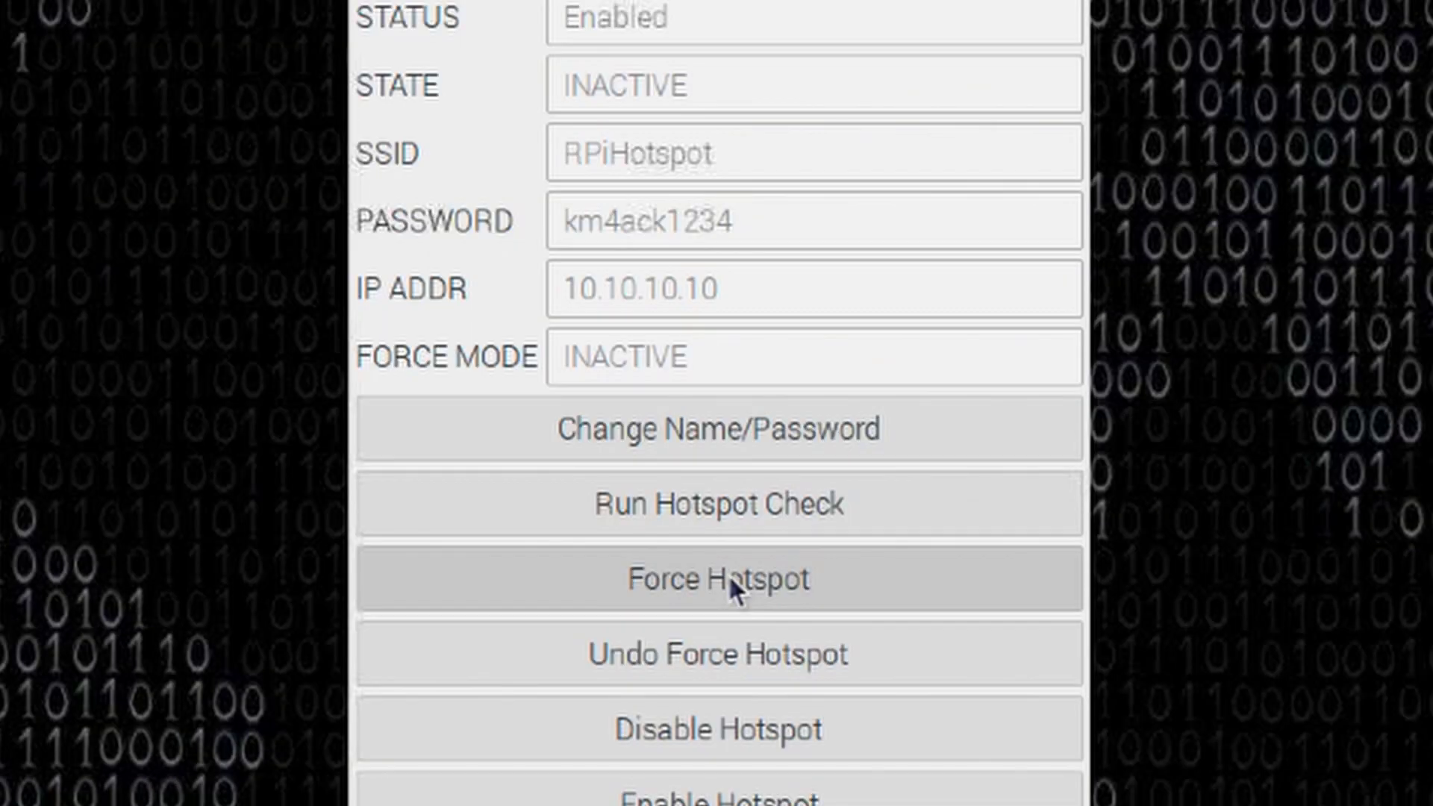
Step: Force the Pi into hotspot mode and dismiss the 'Force HotSpot Activated' message
click(728, 574)
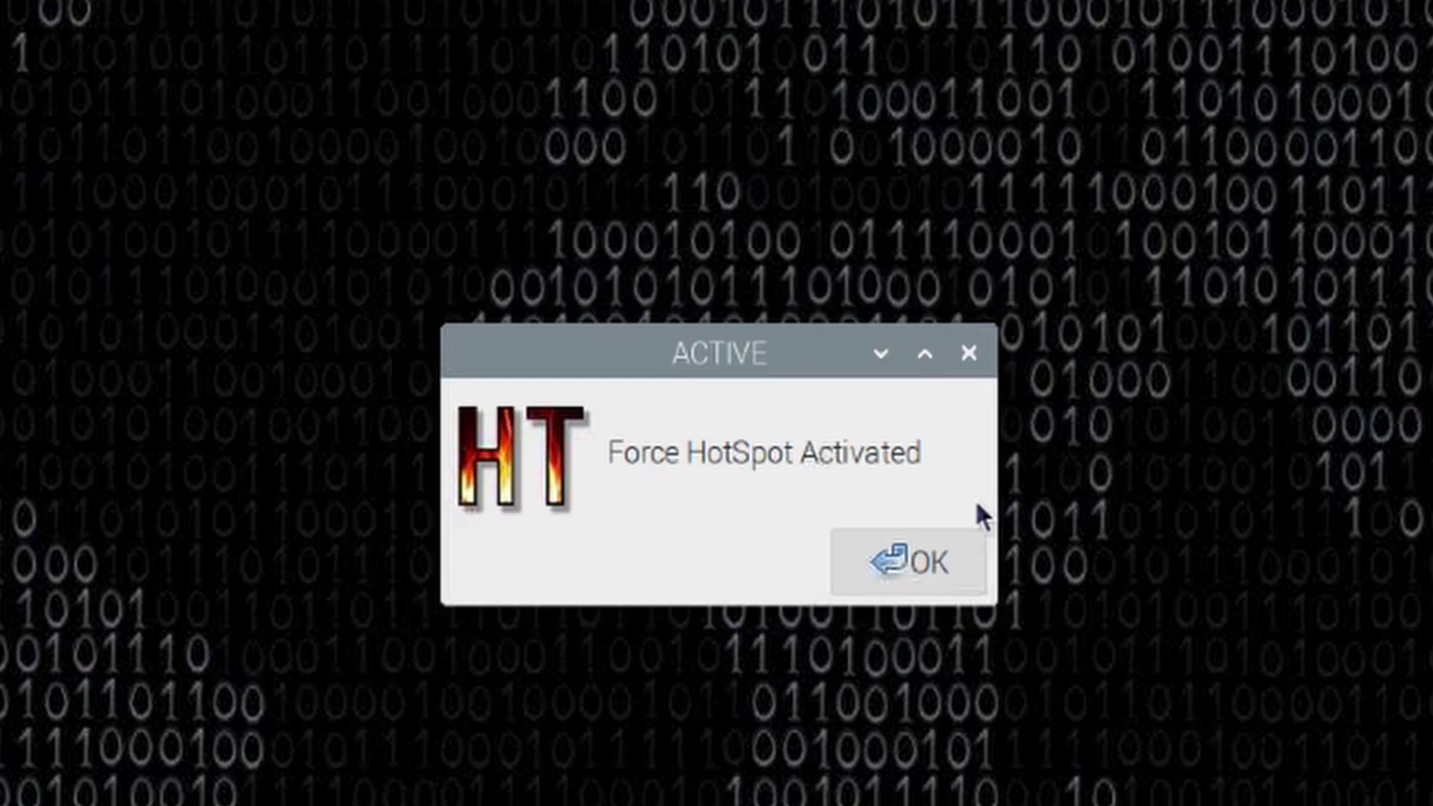
click(919, 567)
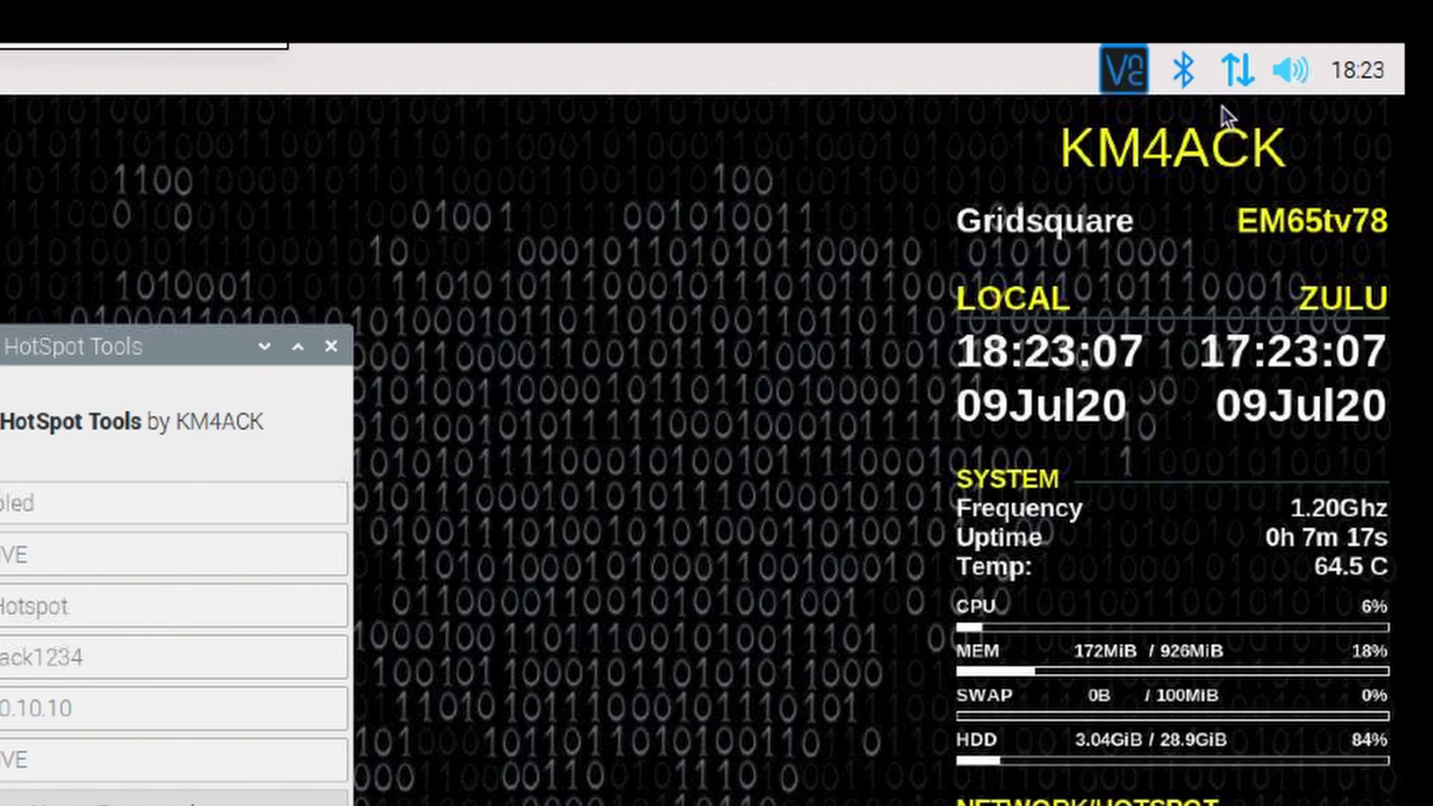
Step: Check the Pi's wlan0 status from the network tray icon
click(1246, 75)
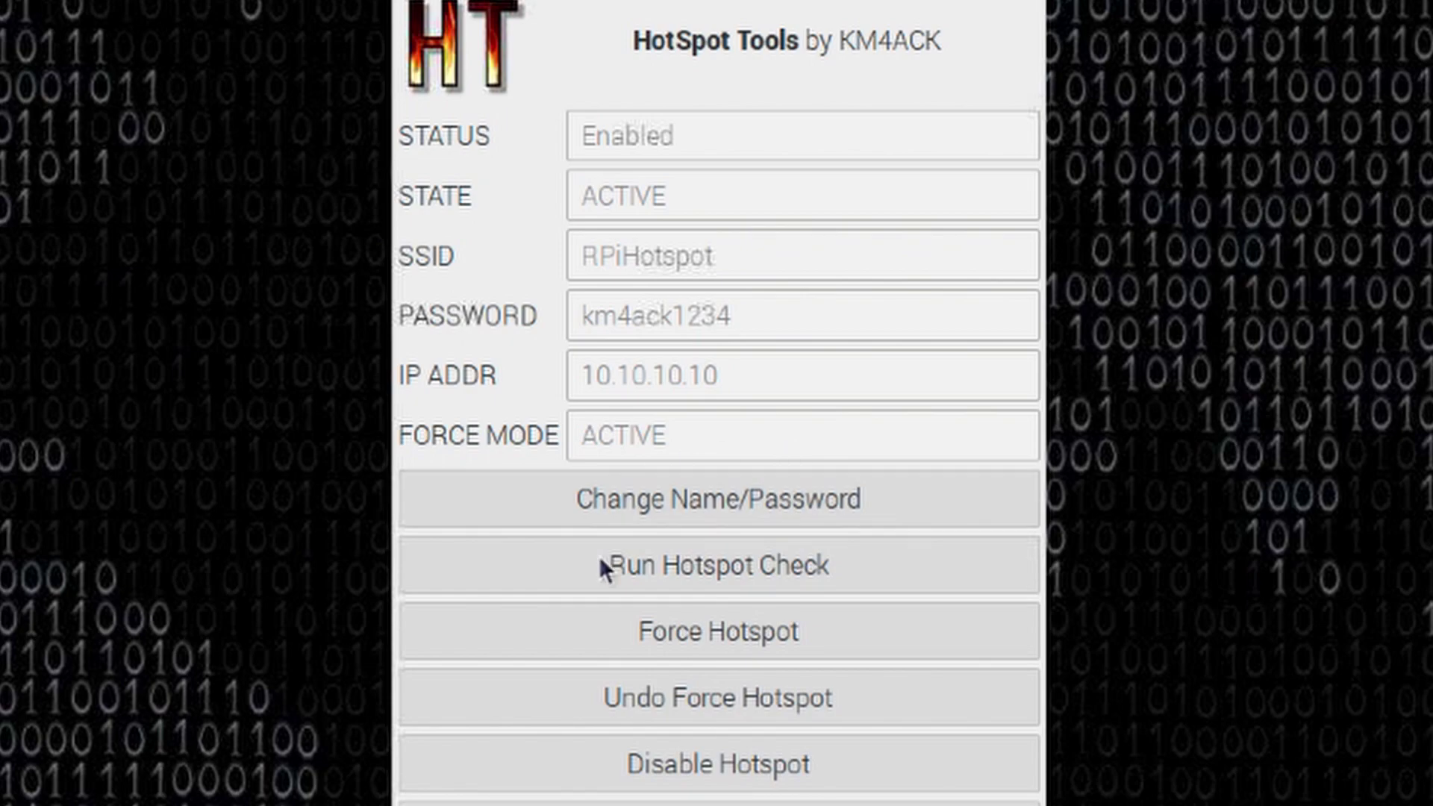
Step: Close the HotSpot Tools status window
click(683, 695)
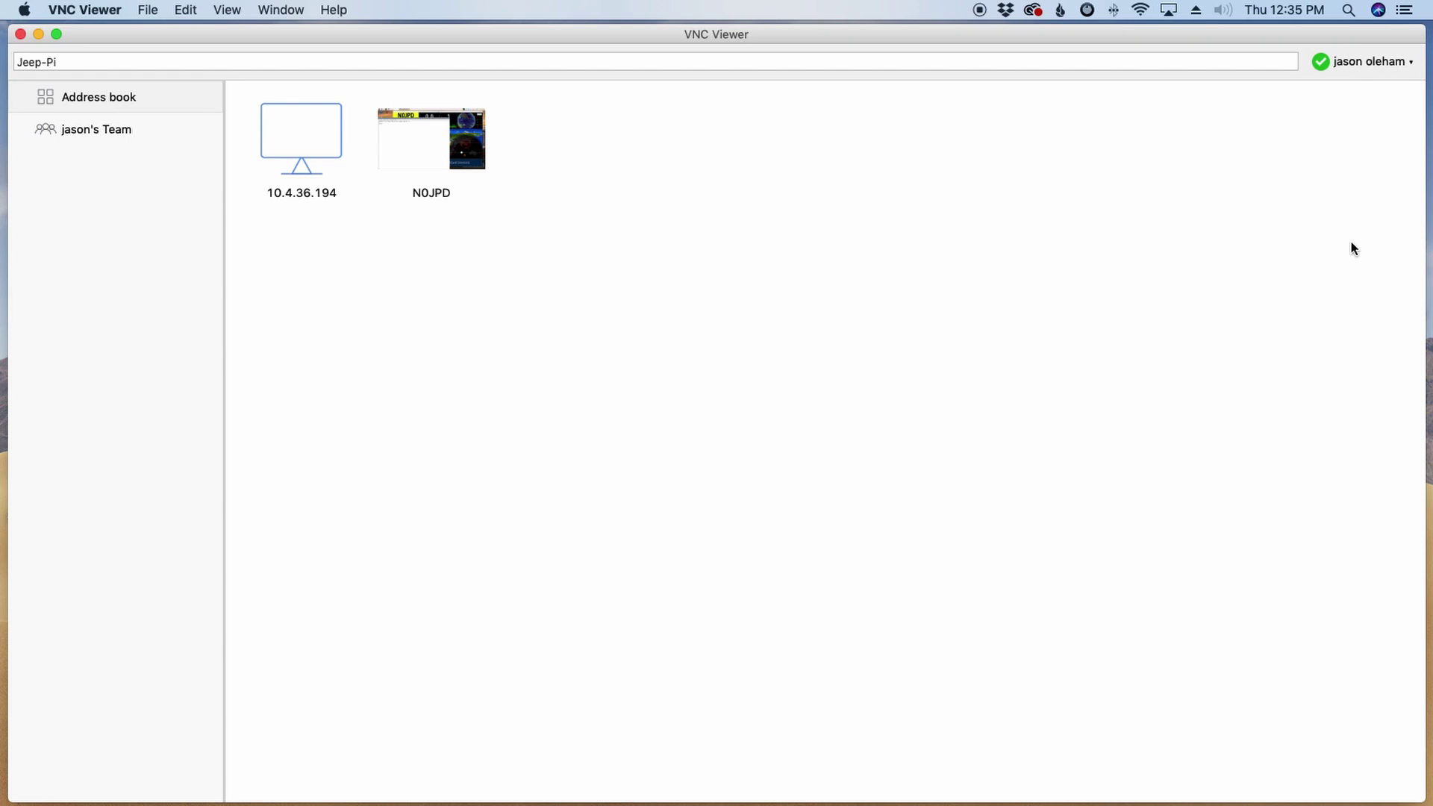
Step: Join the Mac to RPiHotspot using the hotspot password, then confirm it is connected
click(1141, 10)
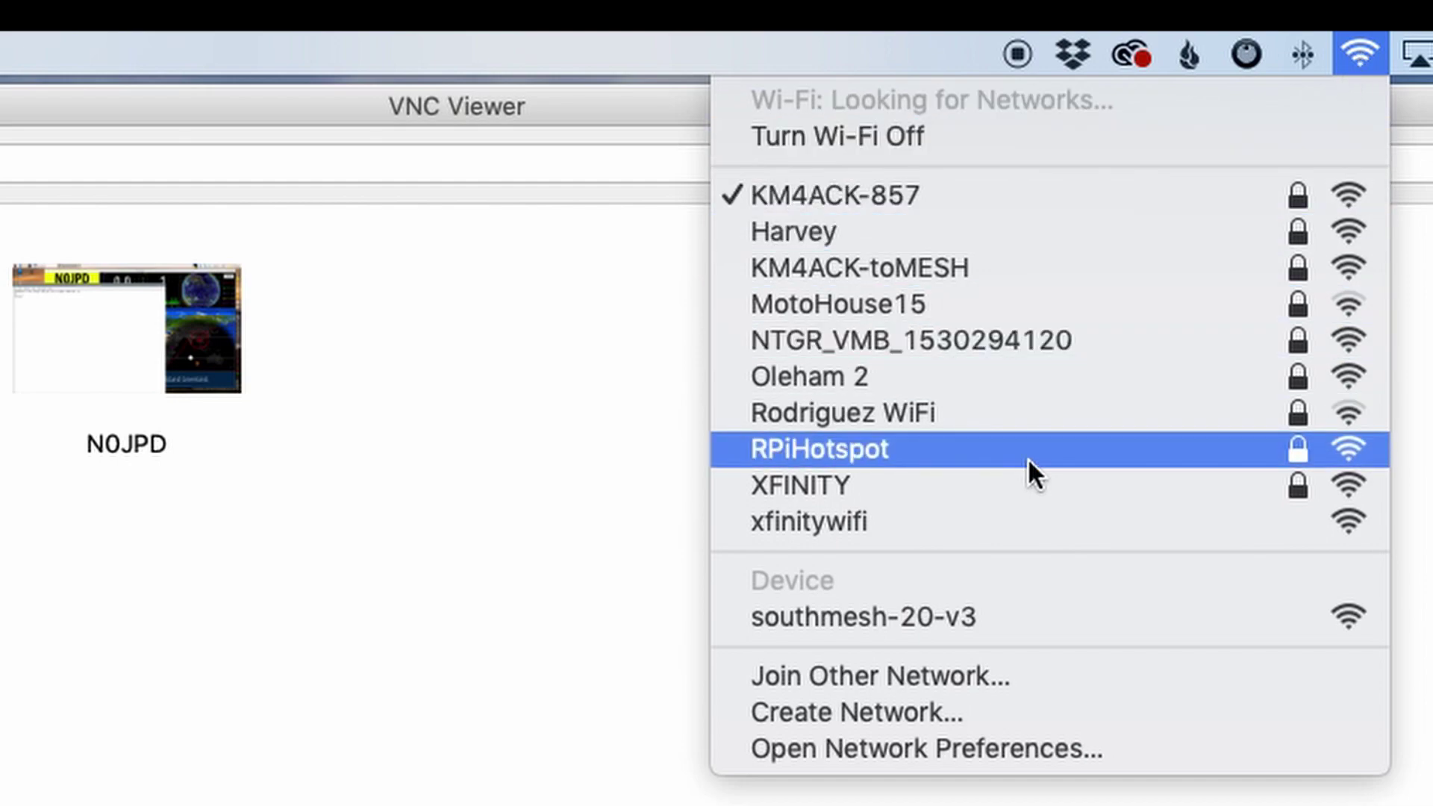
click(848, 446)
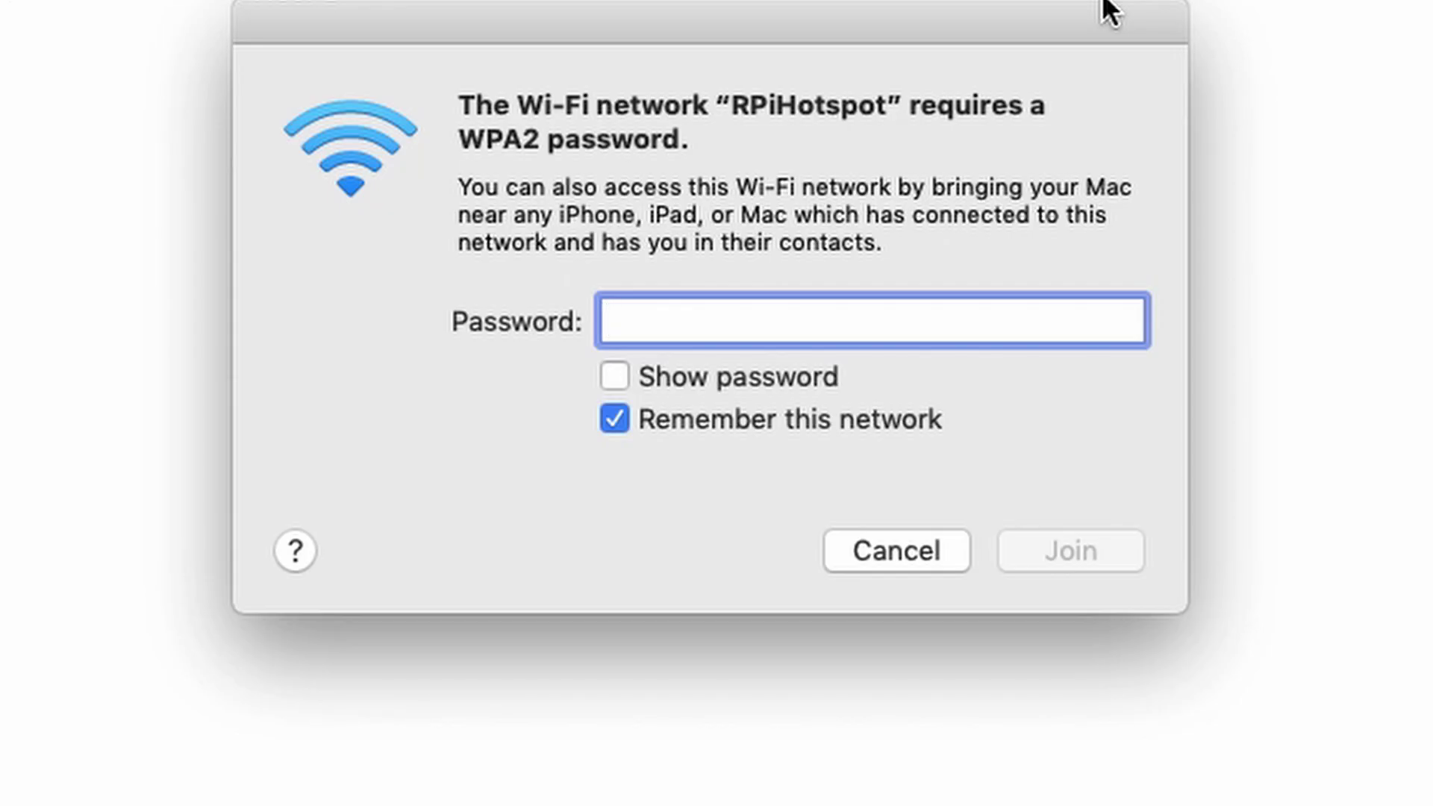
text(****)
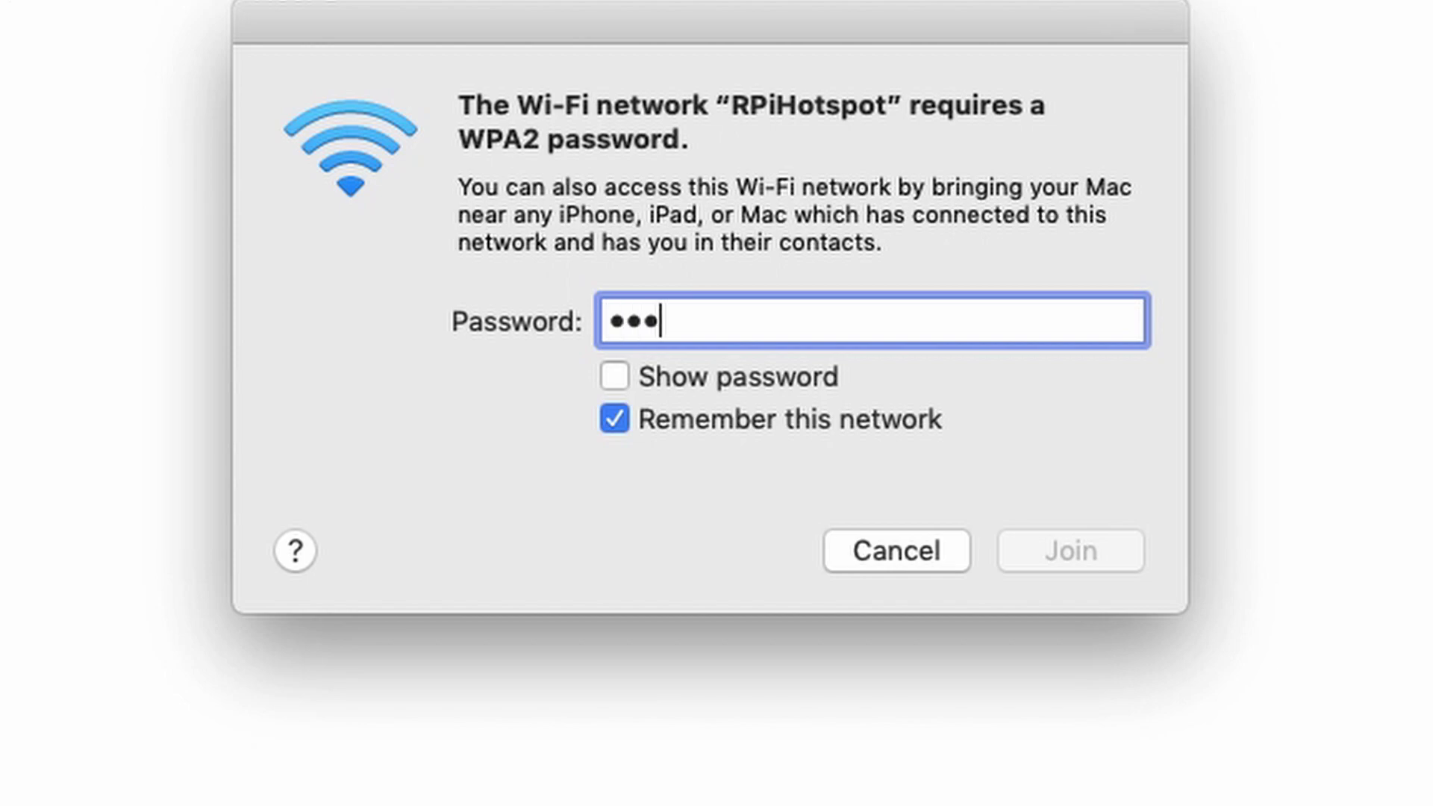
text(******)
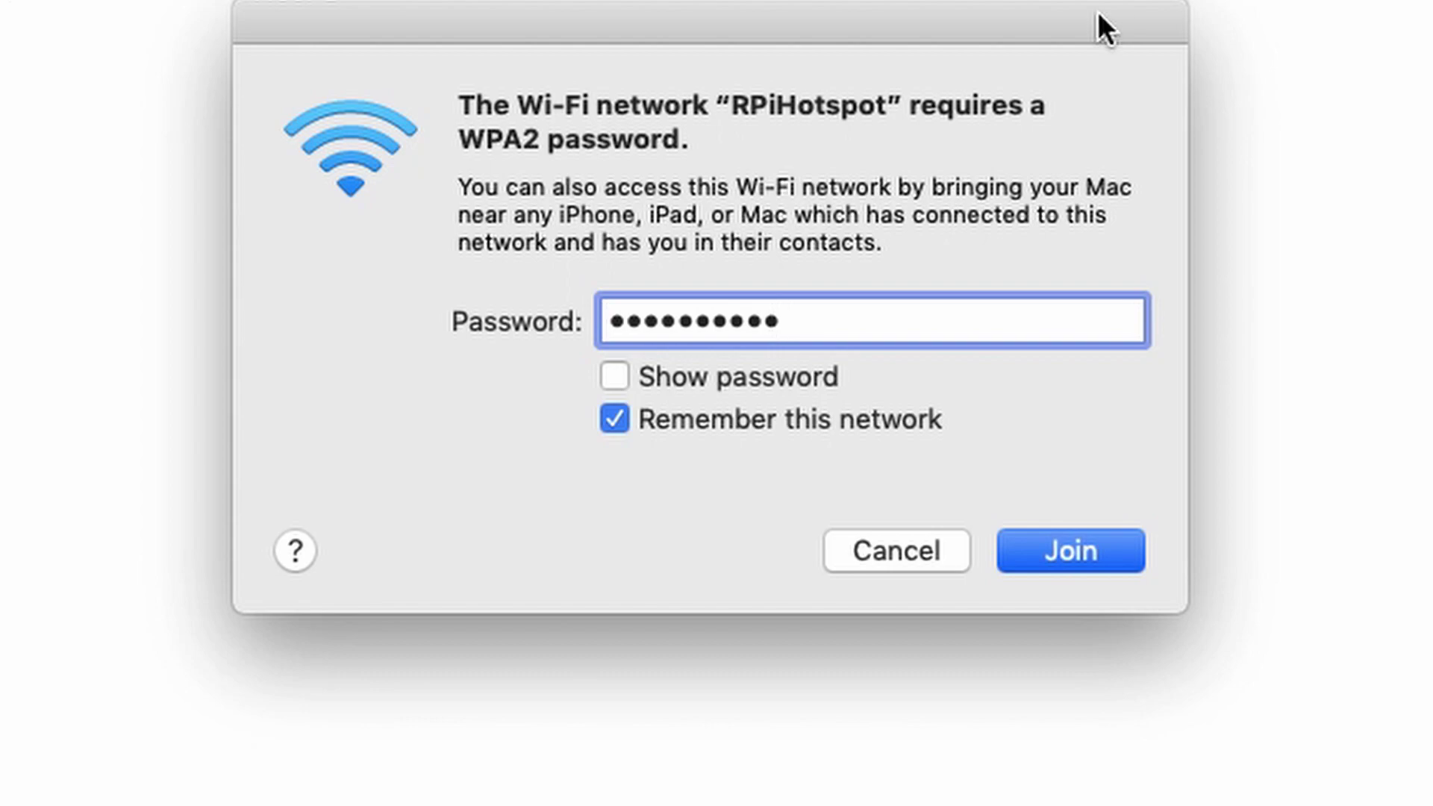
click(614, 377)
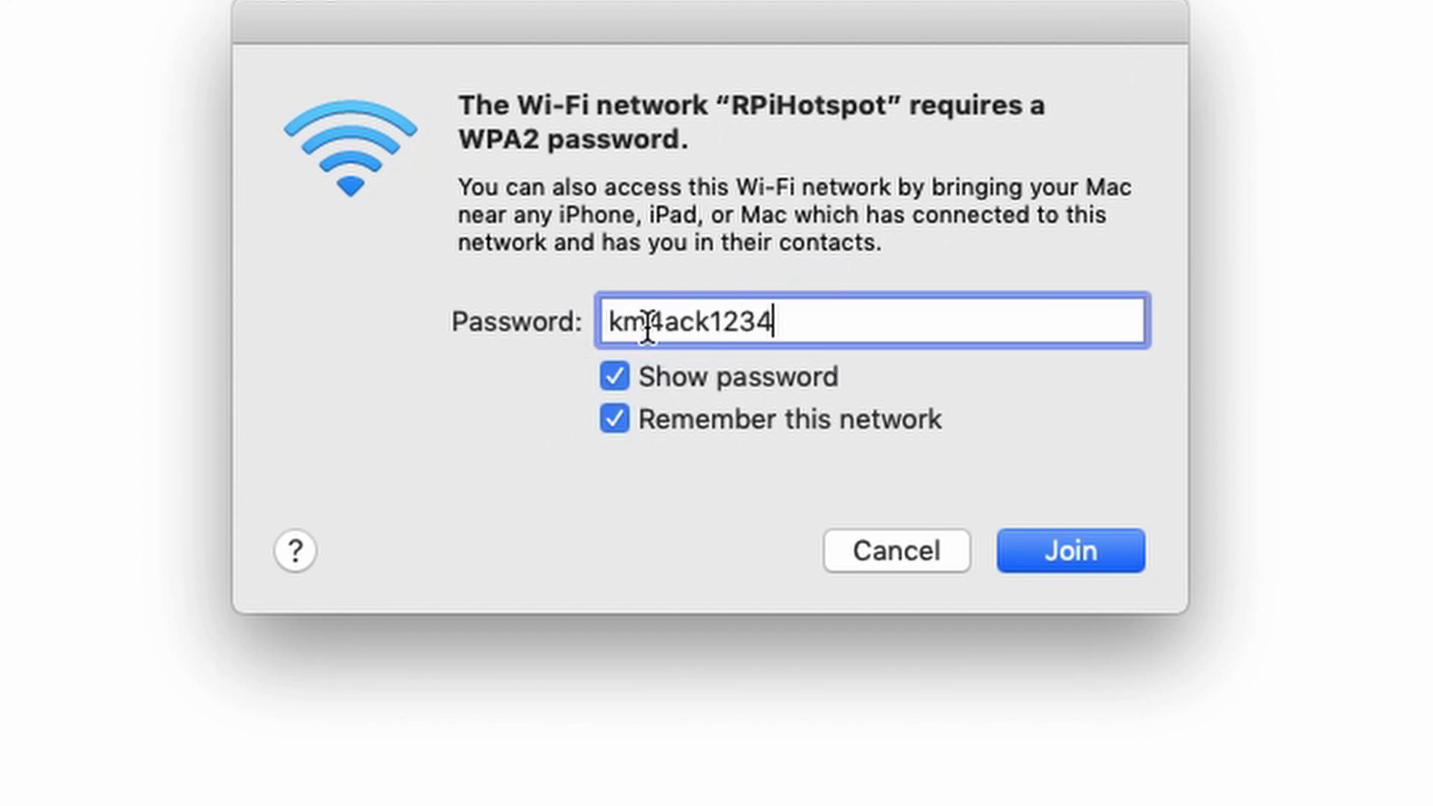
click(1082, 548)
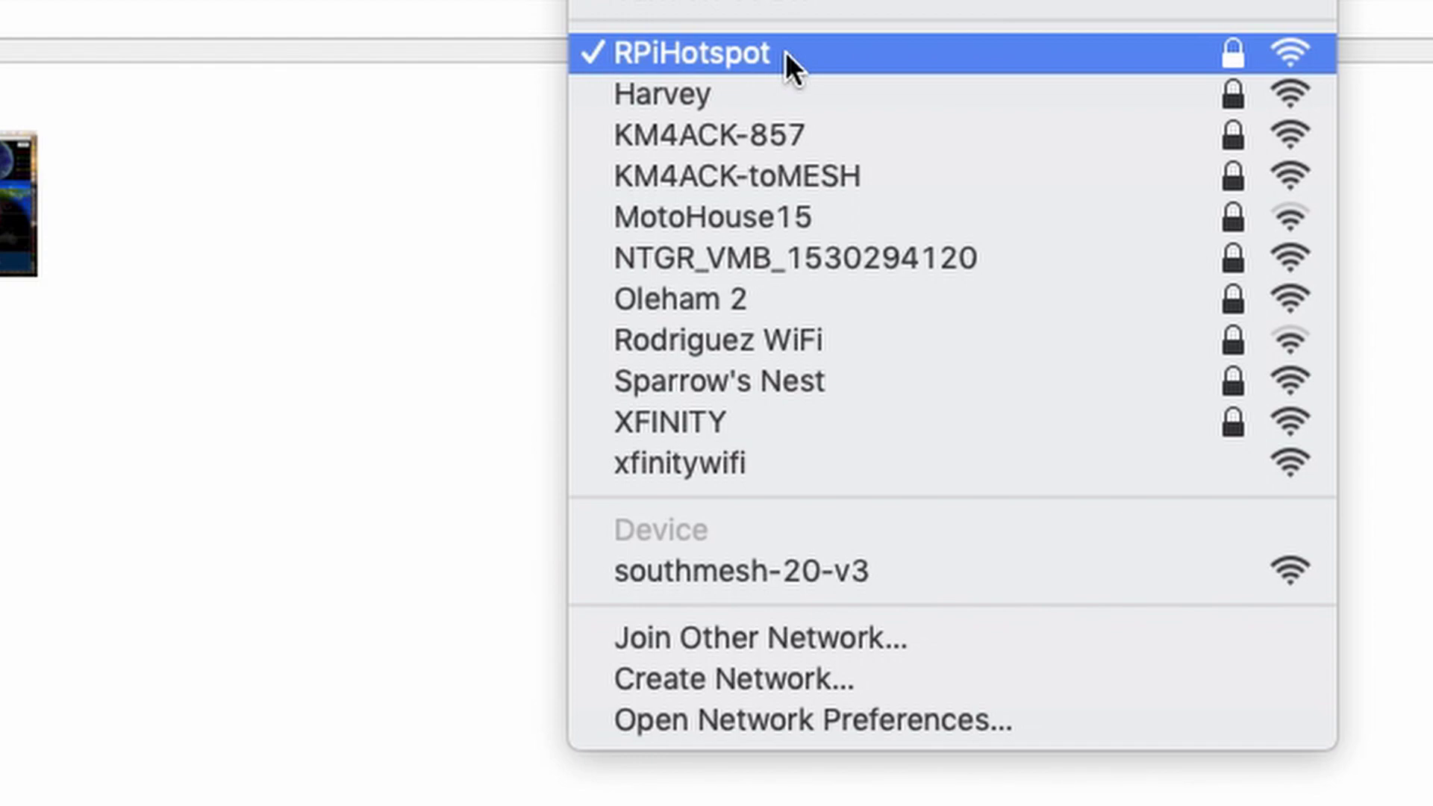
click(66, 657)
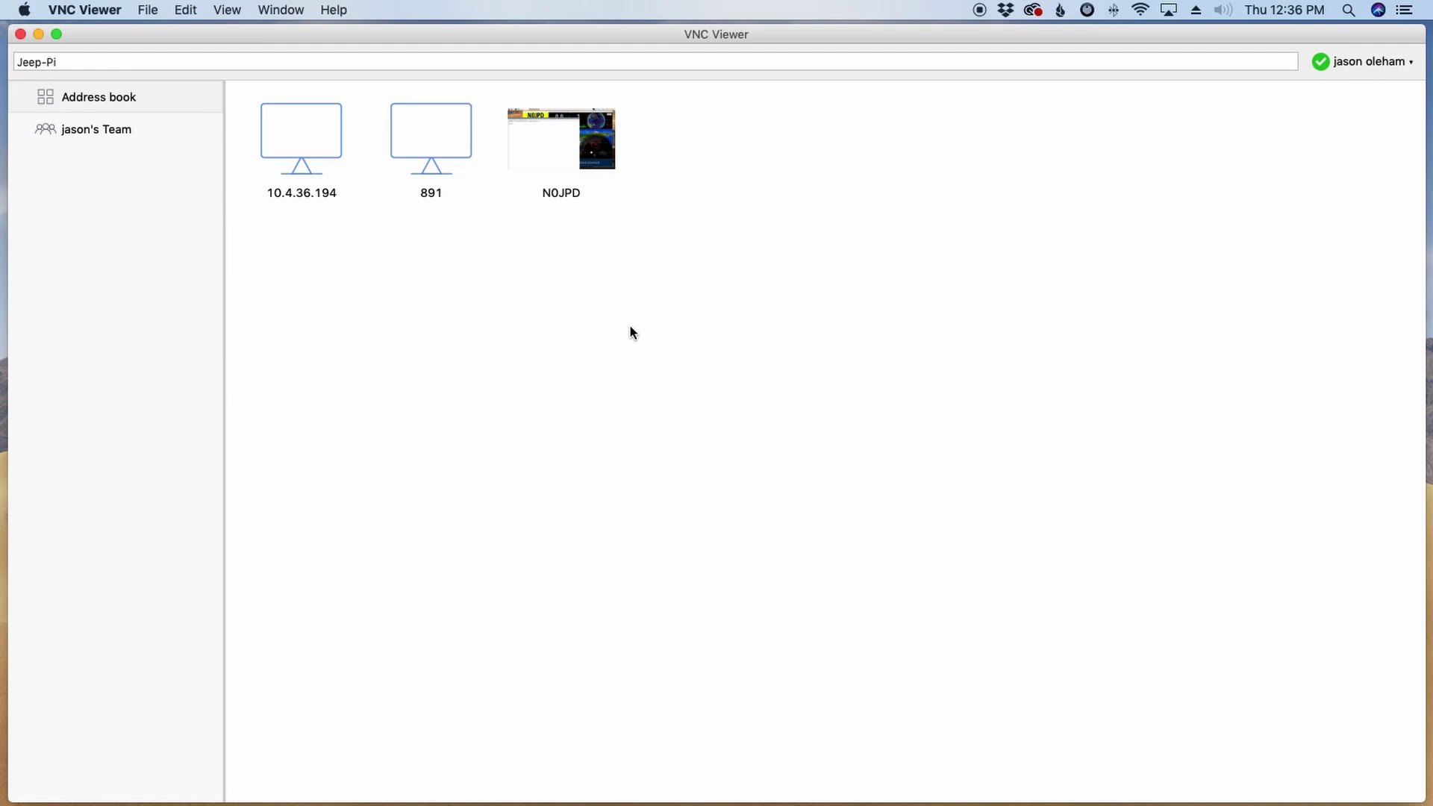
Step: Confirm in the Mac's Wi-Fi menu that RPiHotspot stays connected
key(super+Tab)
click(1139, 11)
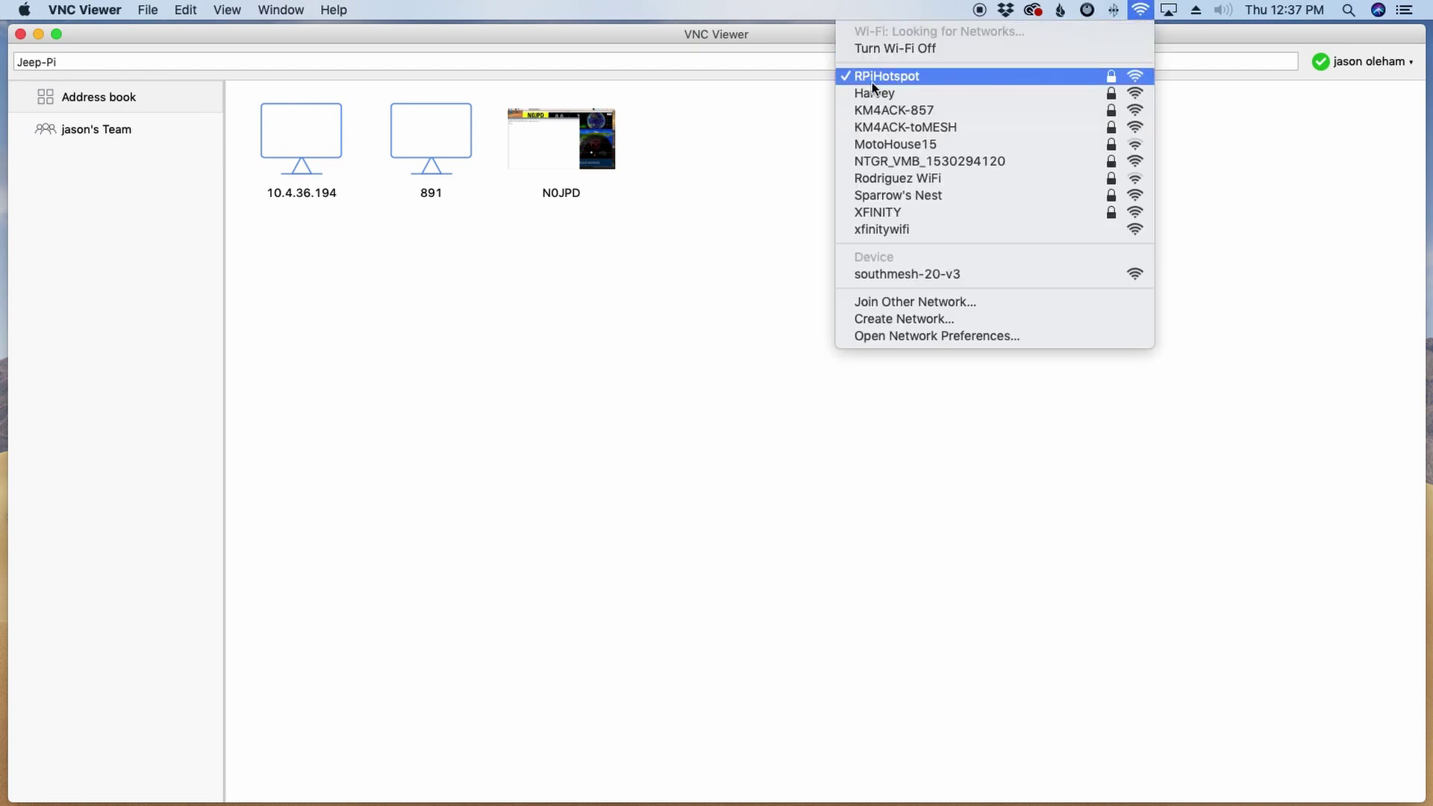
click(871, 79)
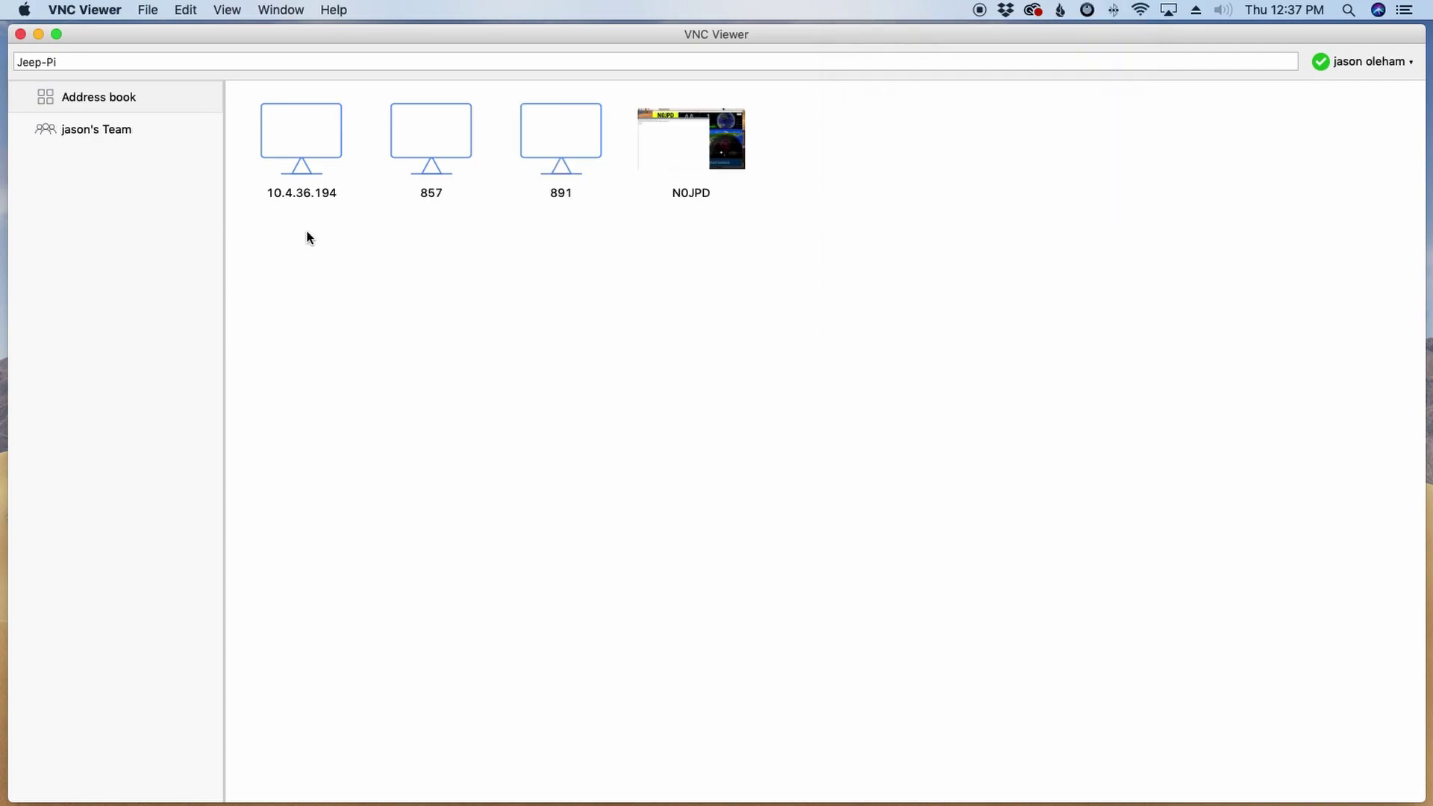
Step: Connect VNC Viewer to 10.10.10.10, replacing the Jeep-Pi search text
drag(112, 57, 1, 60)
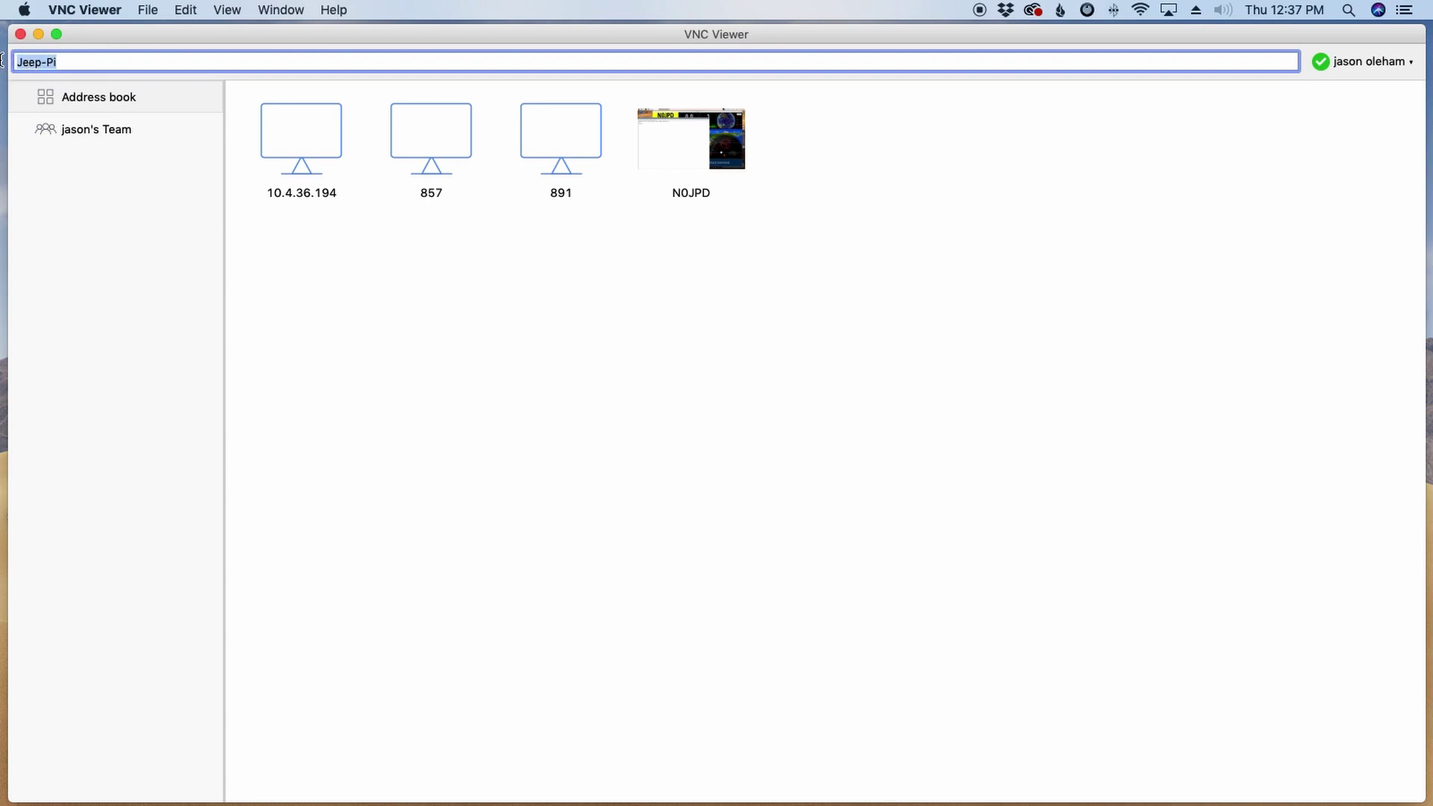
text(10.10.1)
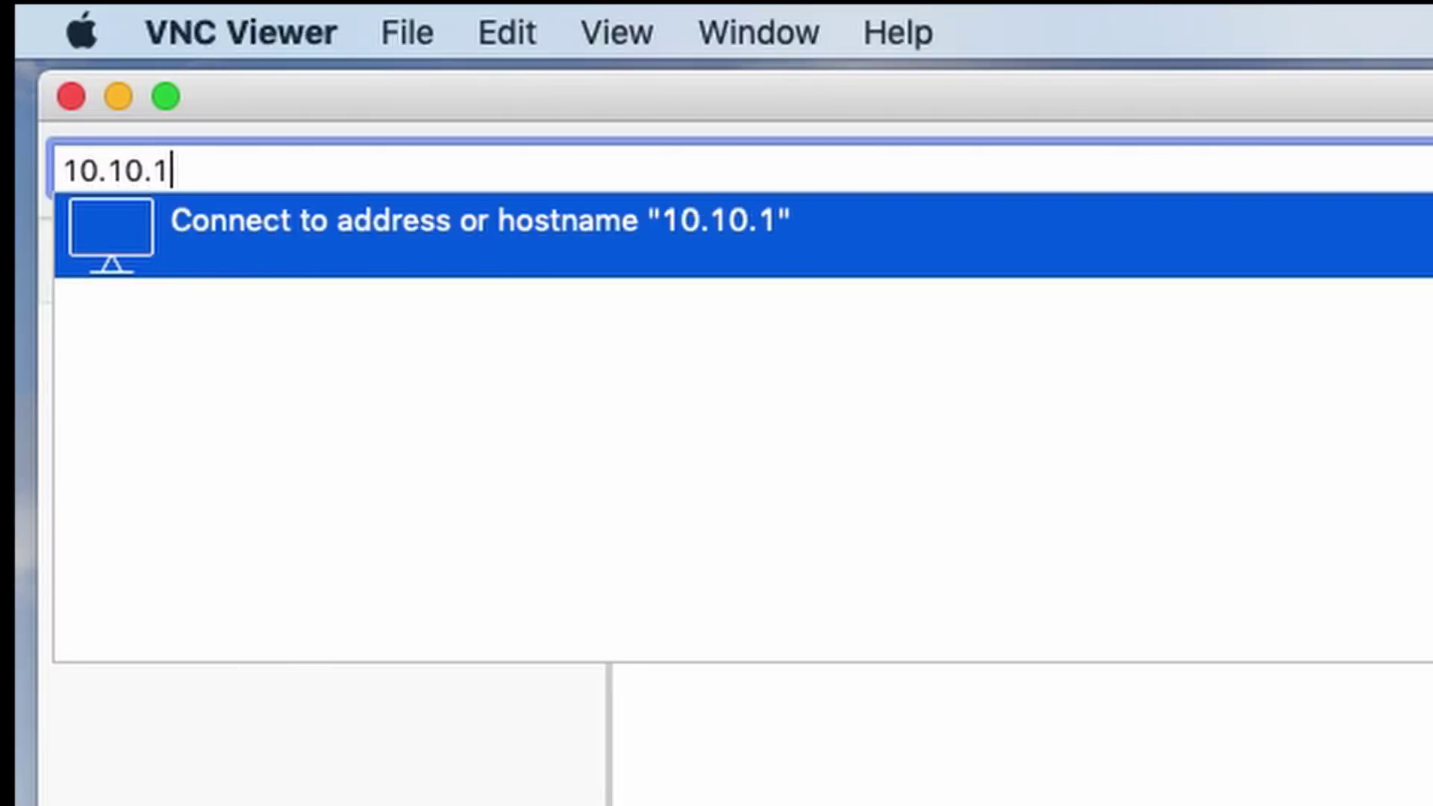
text(0.10)
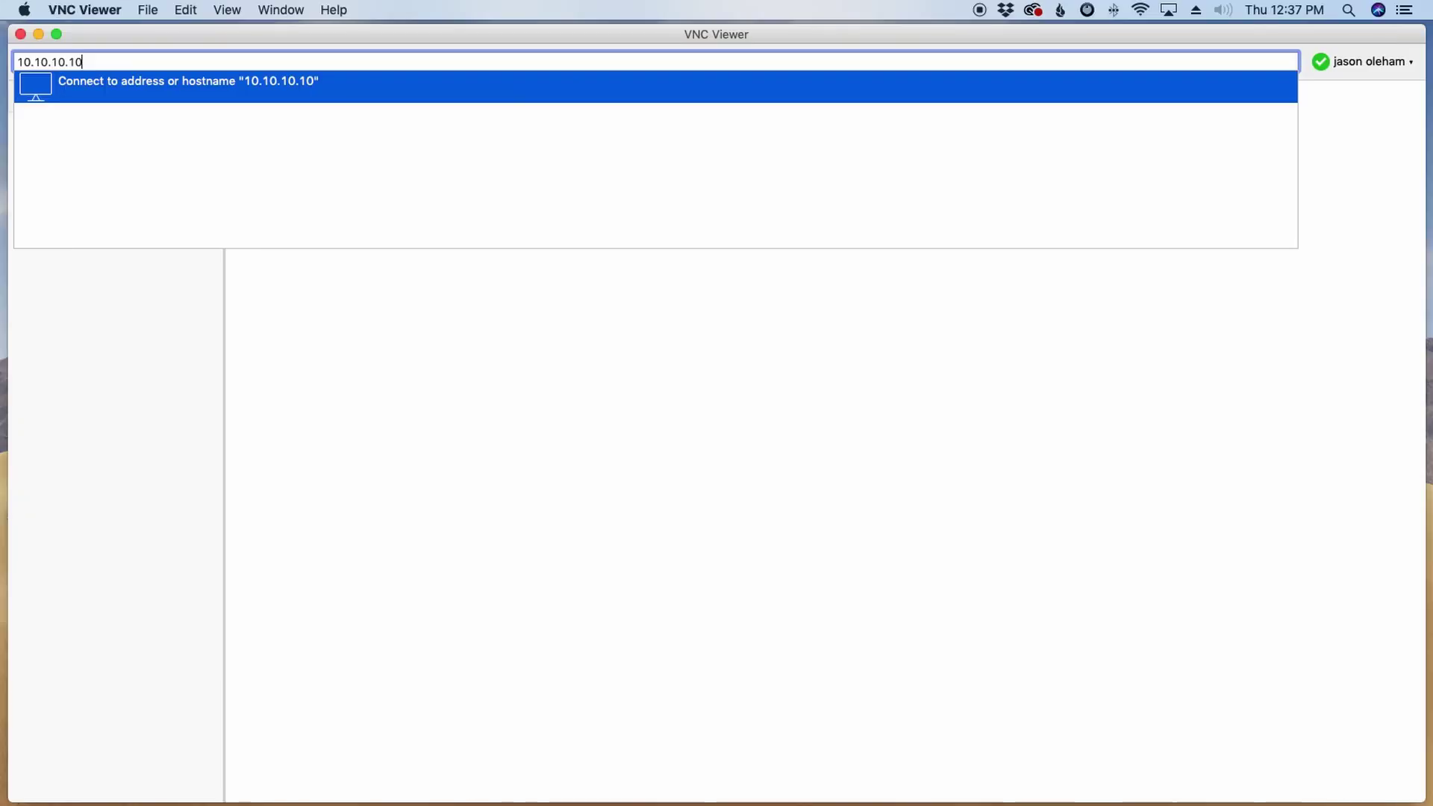
key(Return)
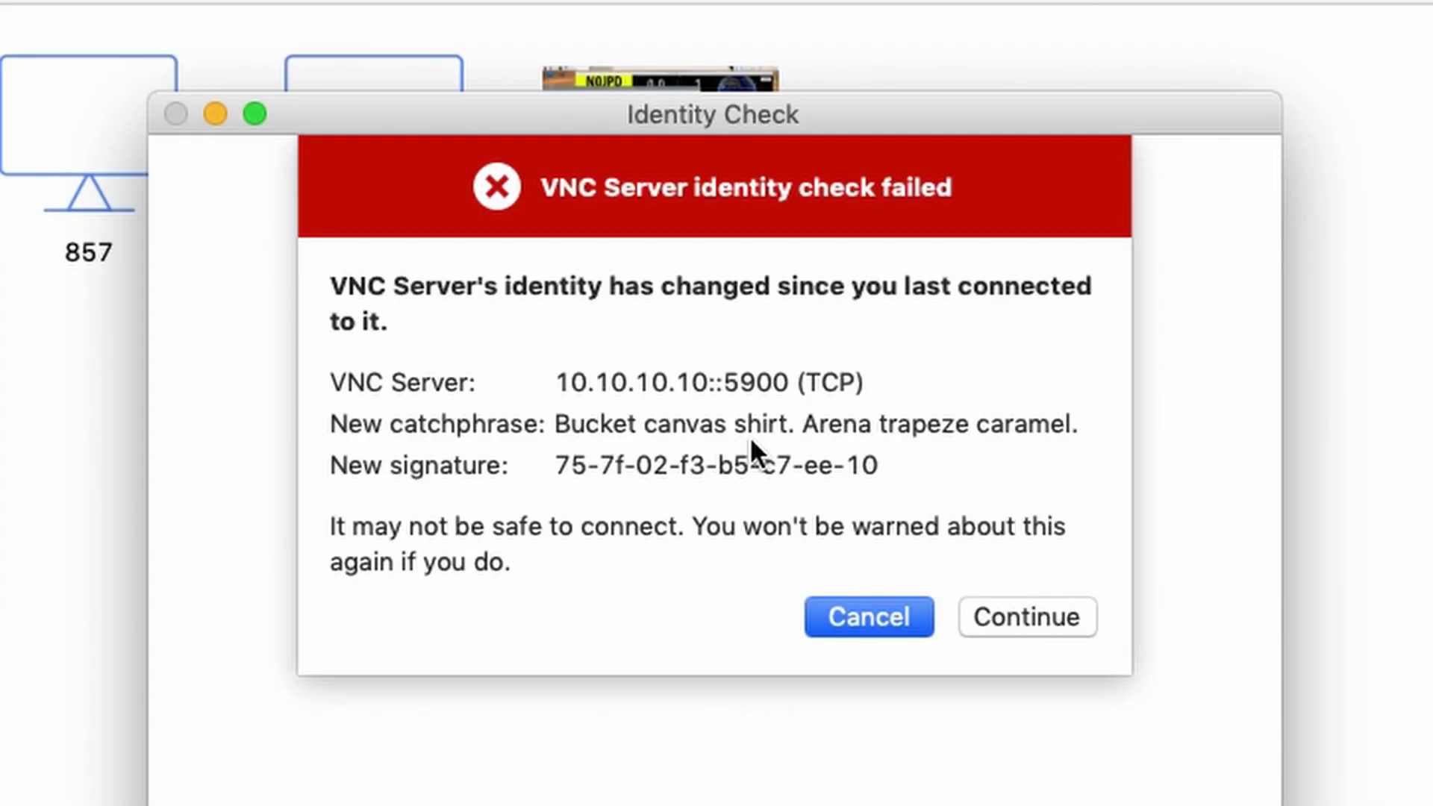
Step: Accept the Pi's changed identity and log in with its username and password, not remembering the password
click(1025, 617)
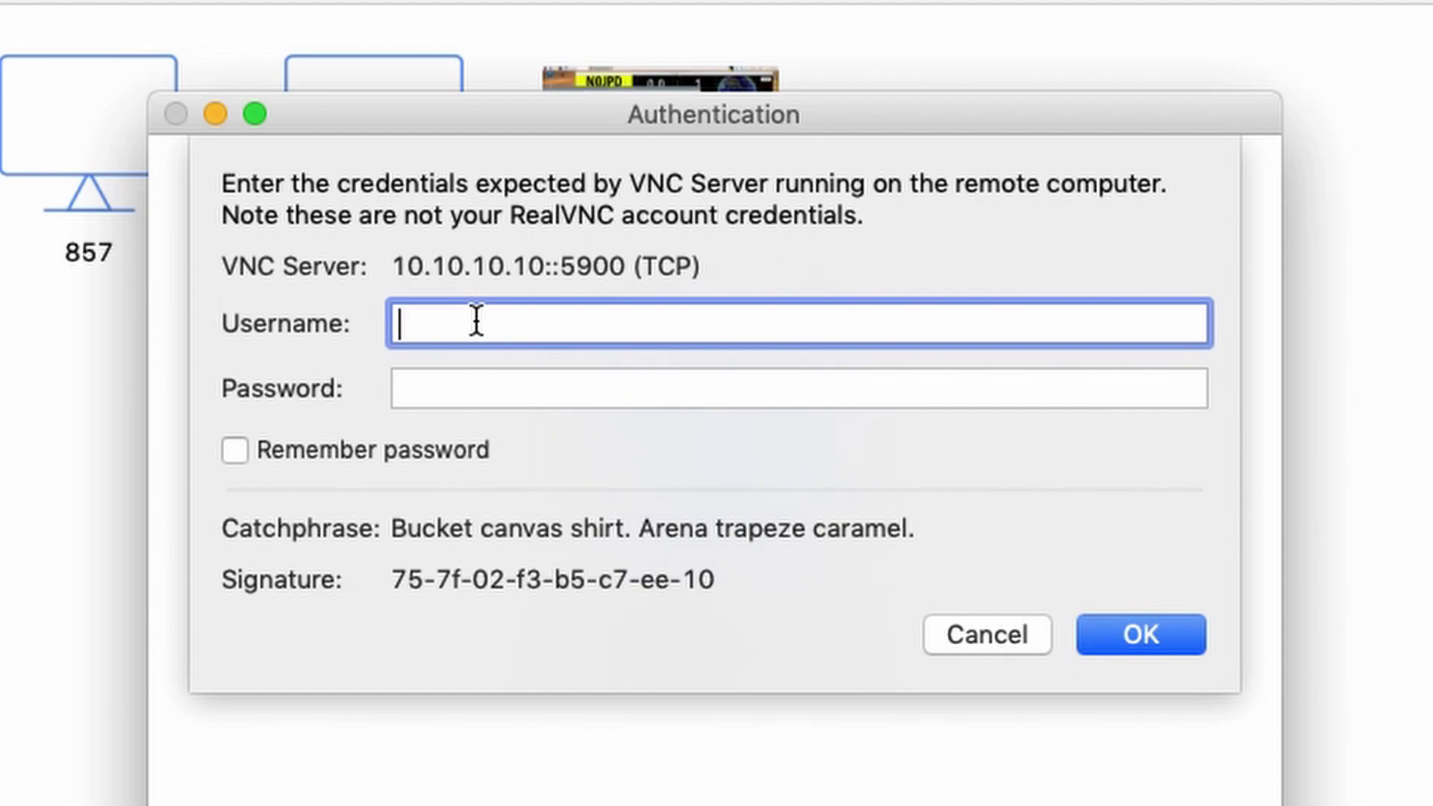
text(pi)
key(Tab)
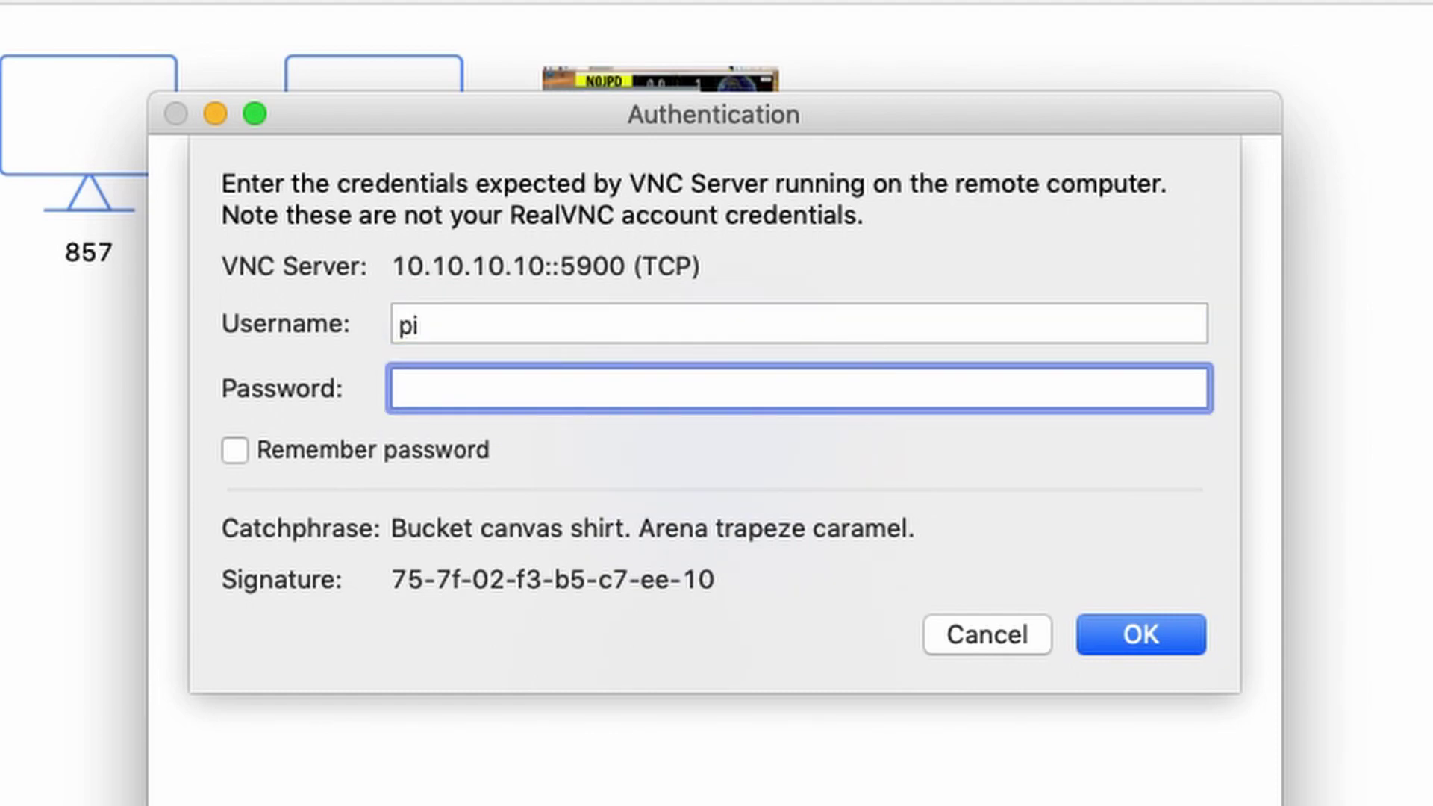
text(raspberry)
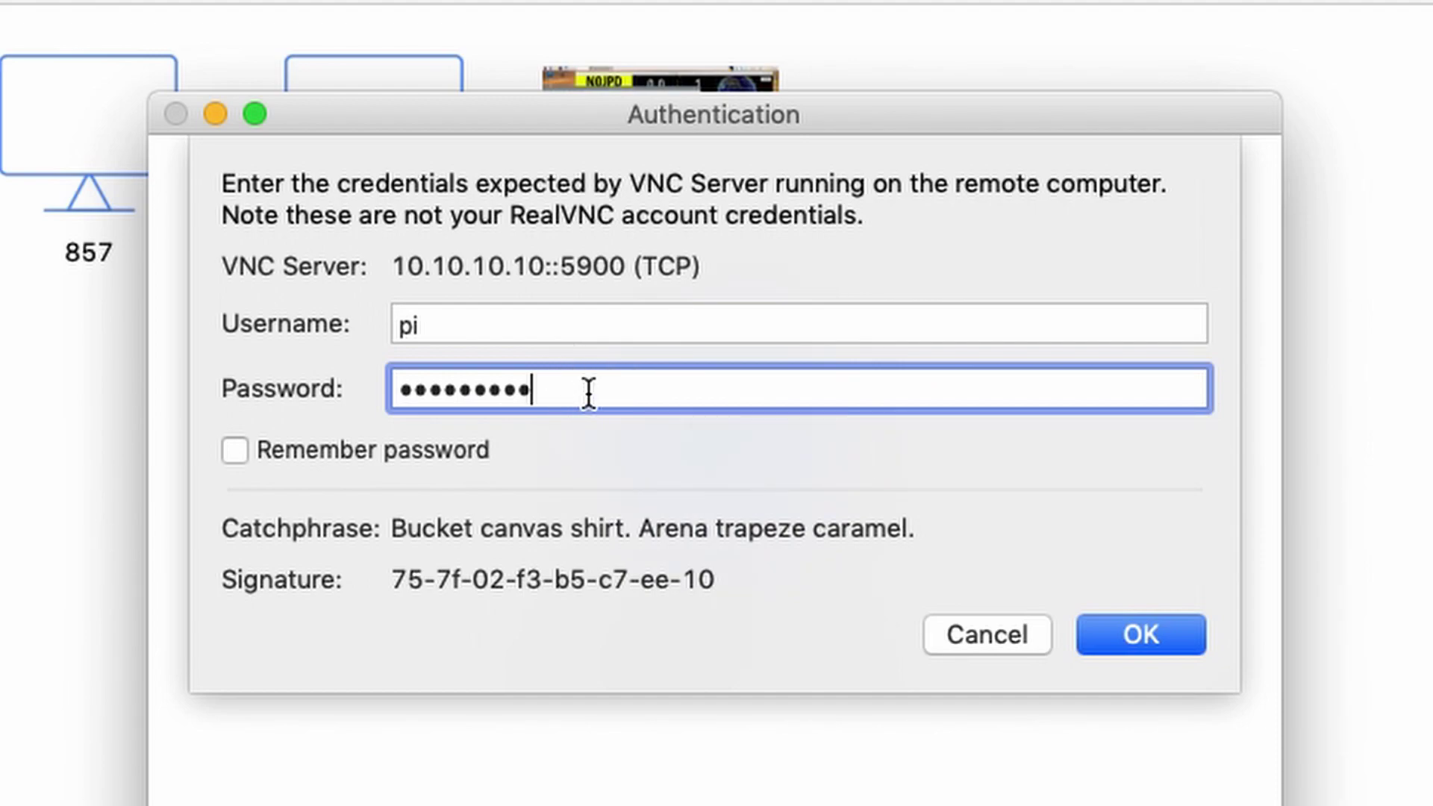
click(236, 451)
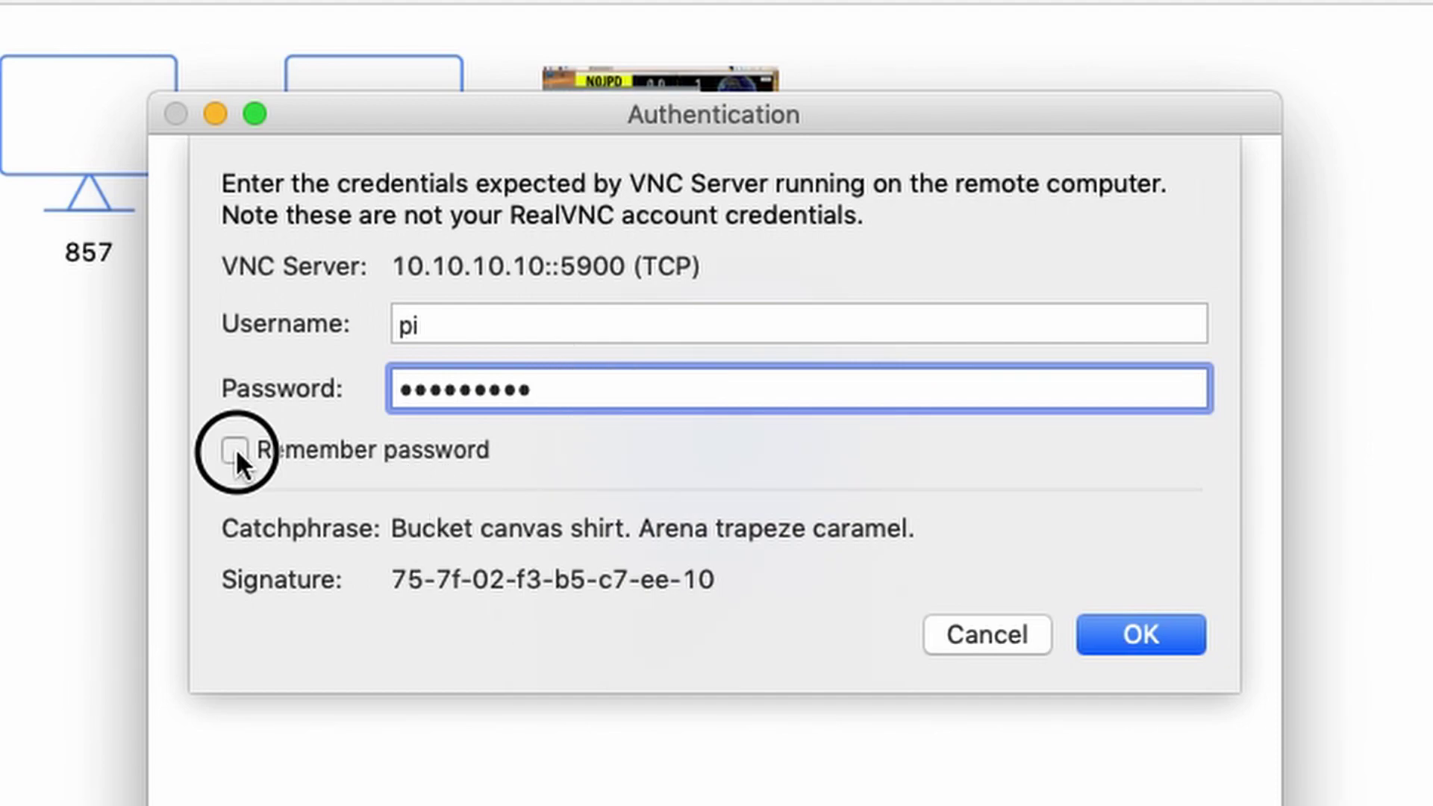
click(234, 450)
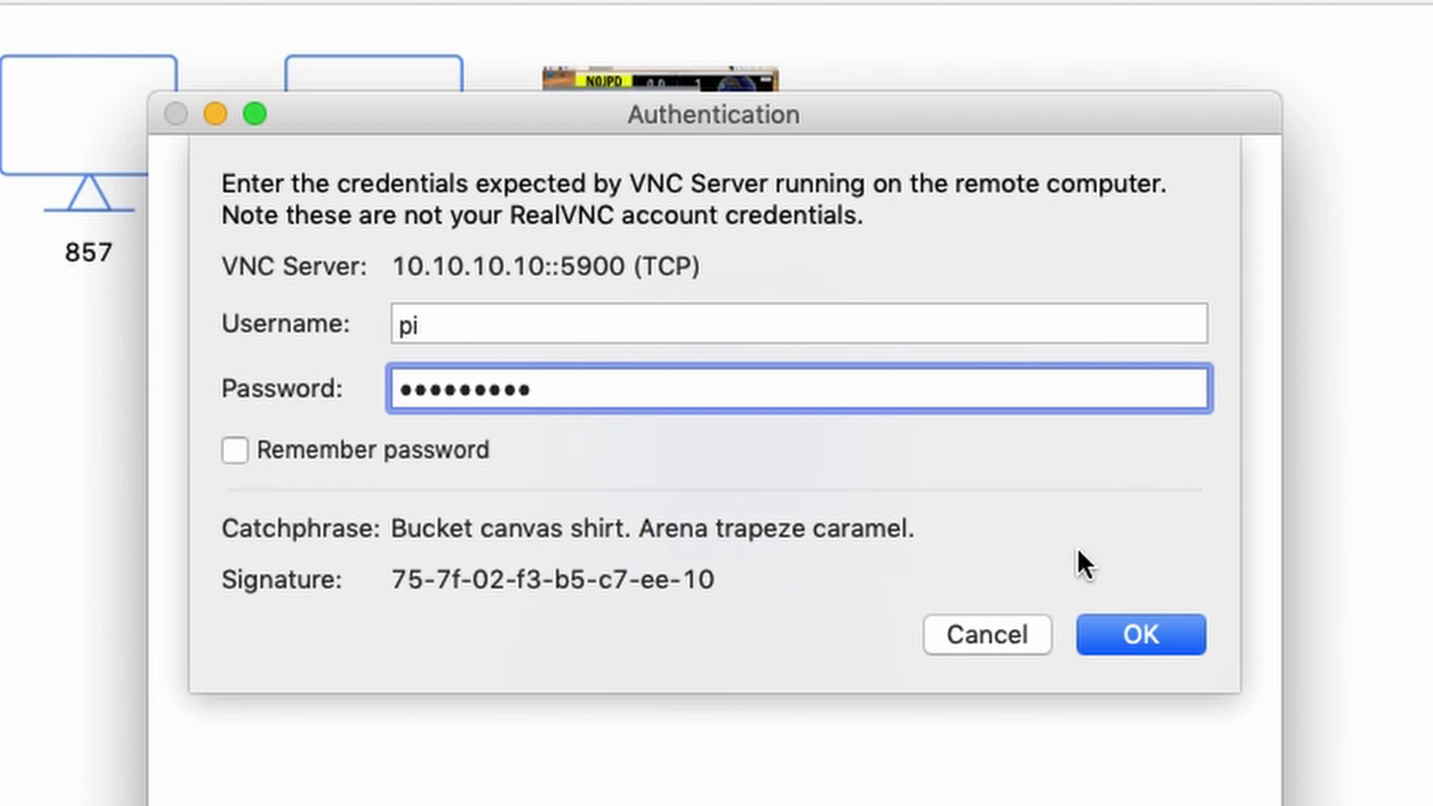
click(1145, 633)
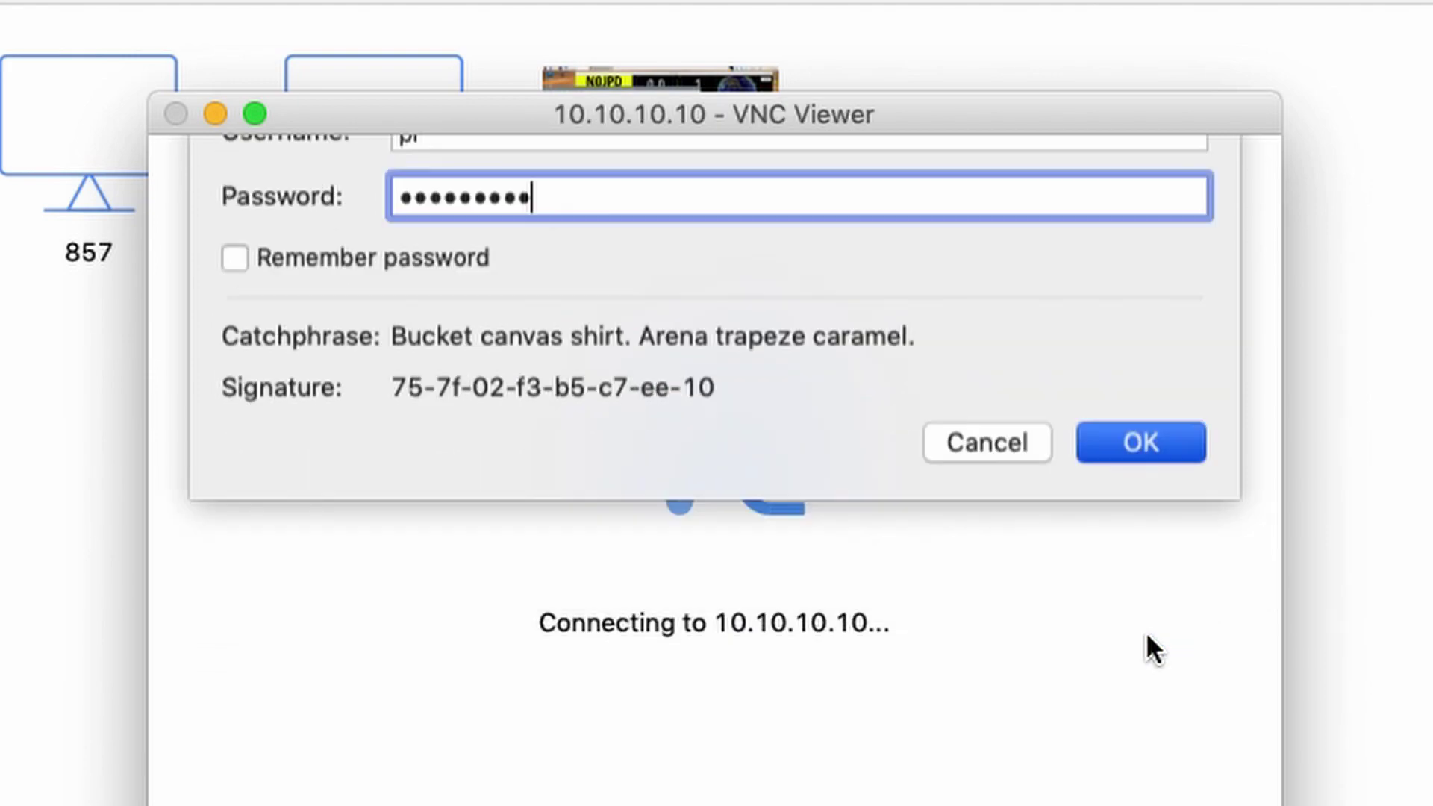